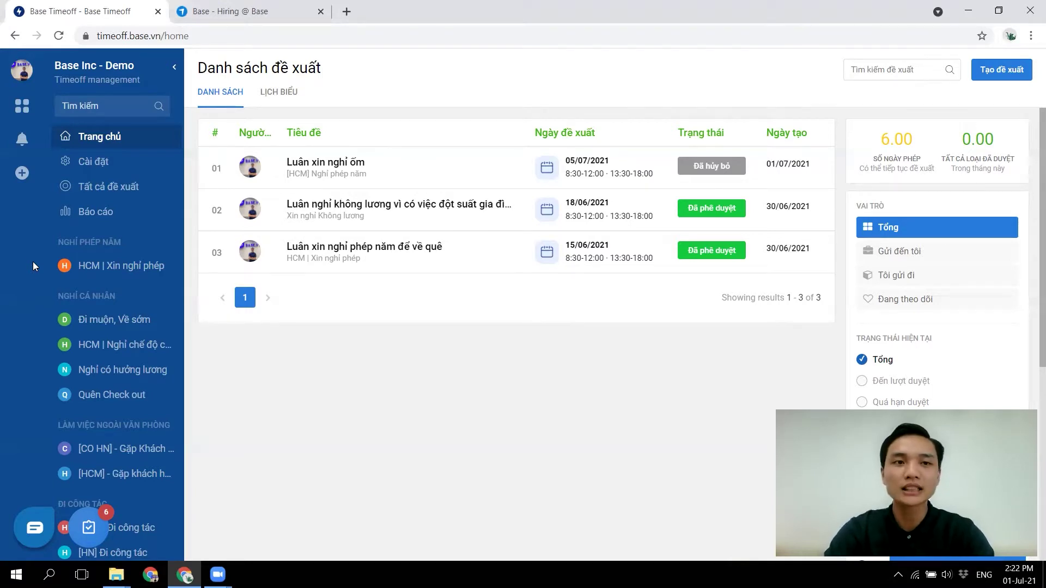
# - Create a new proposal group named 'Đà Nẵng | Nghỉ phép năm' and tag two approvers
pyautogui.click(89, 166)
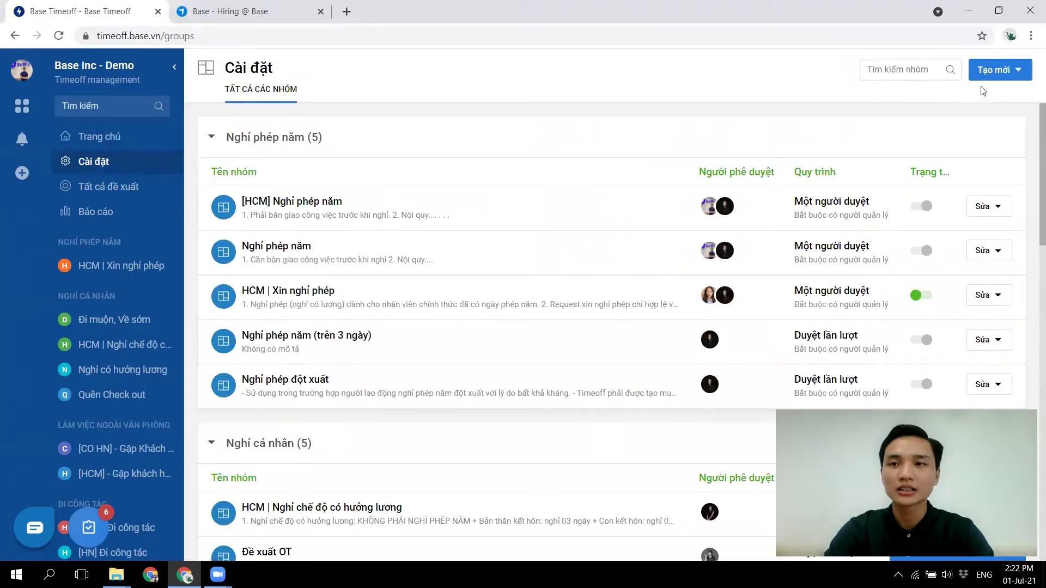
pyautogui.click(996, 69)
pyautogui.click(966, 96)
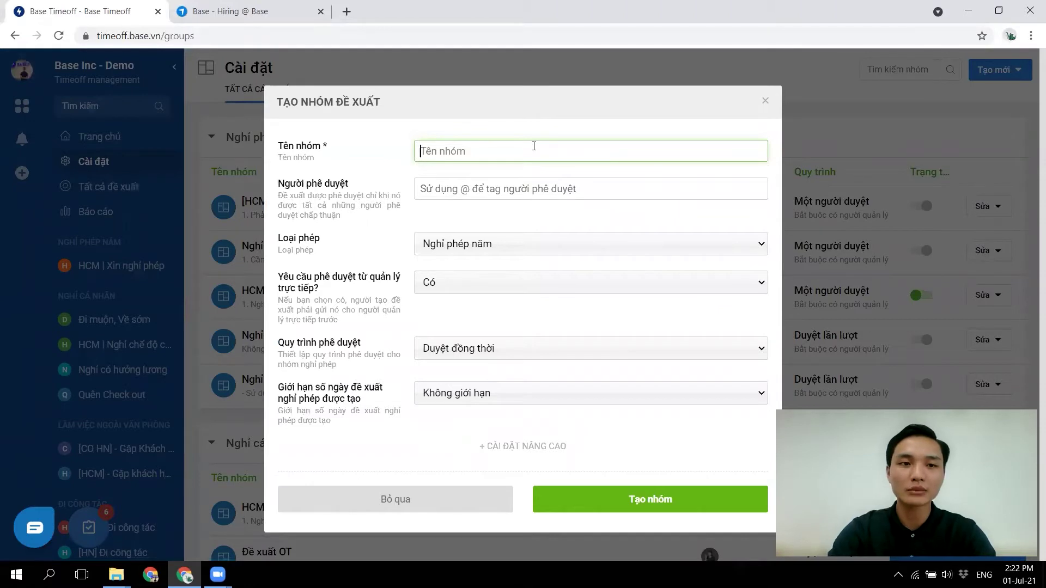
pyautogui.write('Dda N')
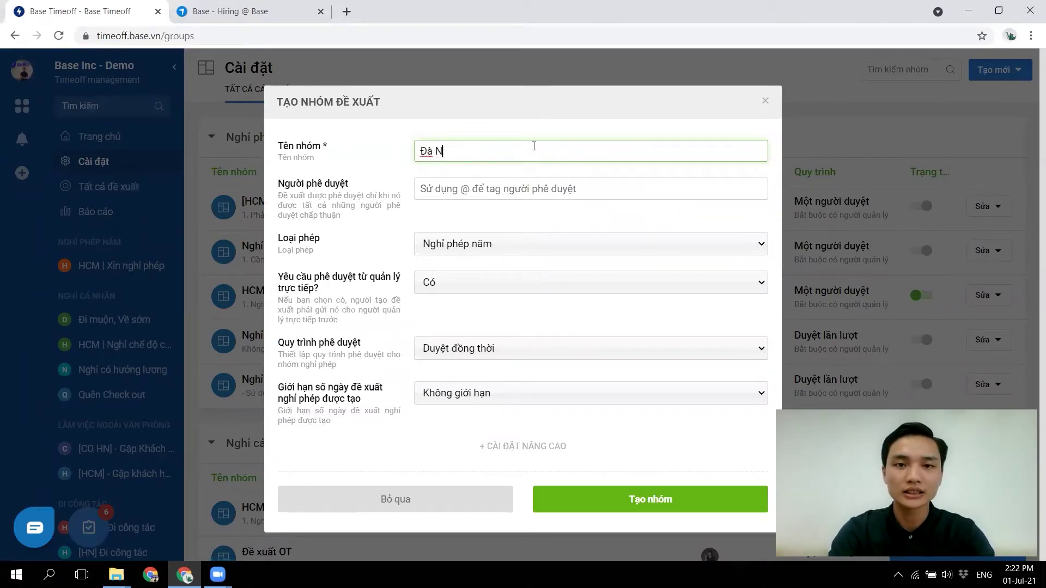
pyautogui.write('awngx | Nghir p')
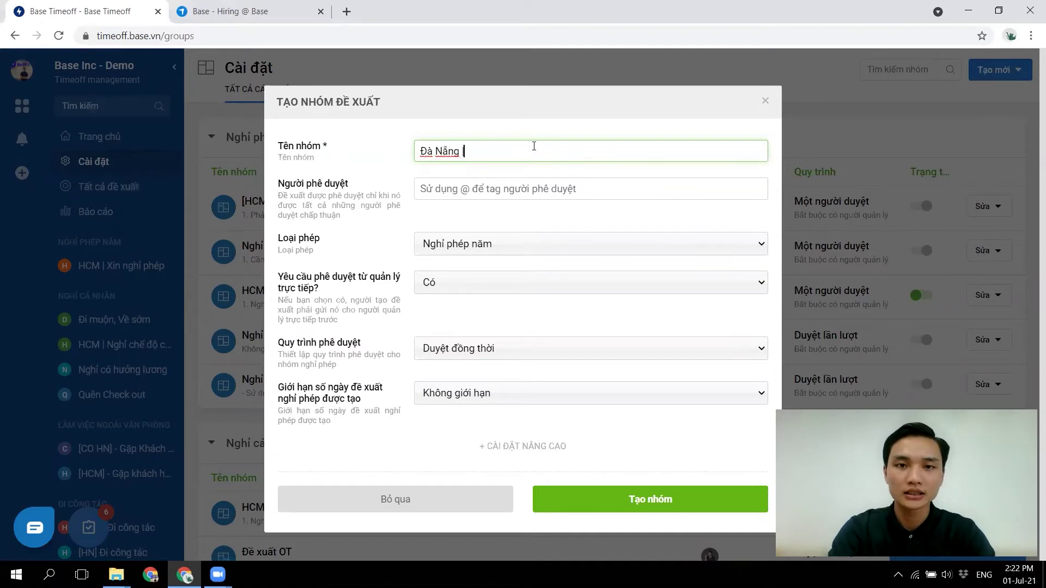
pyautogui.write('hep')
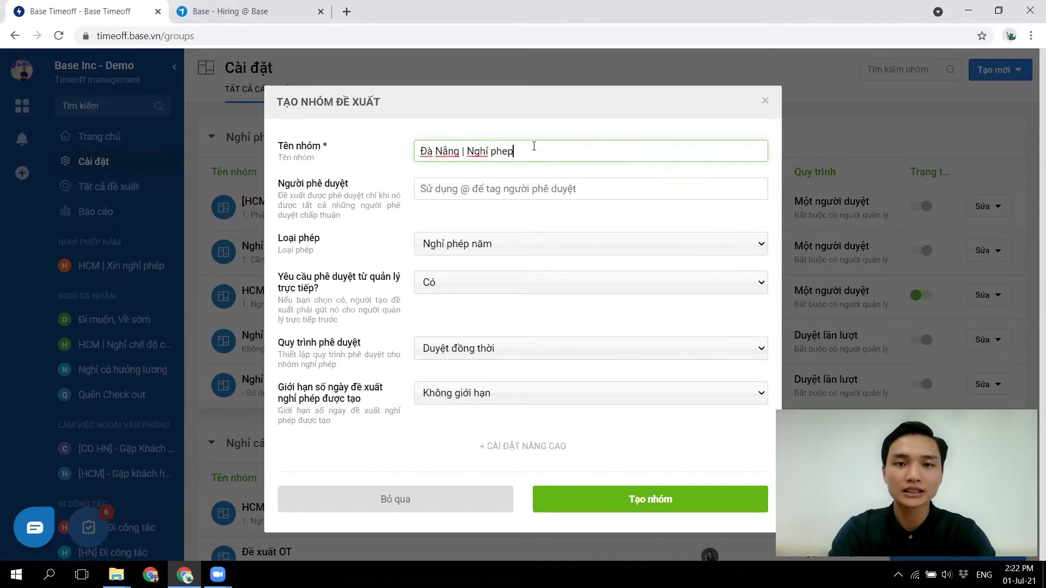
pyautogui.write('s nawm')
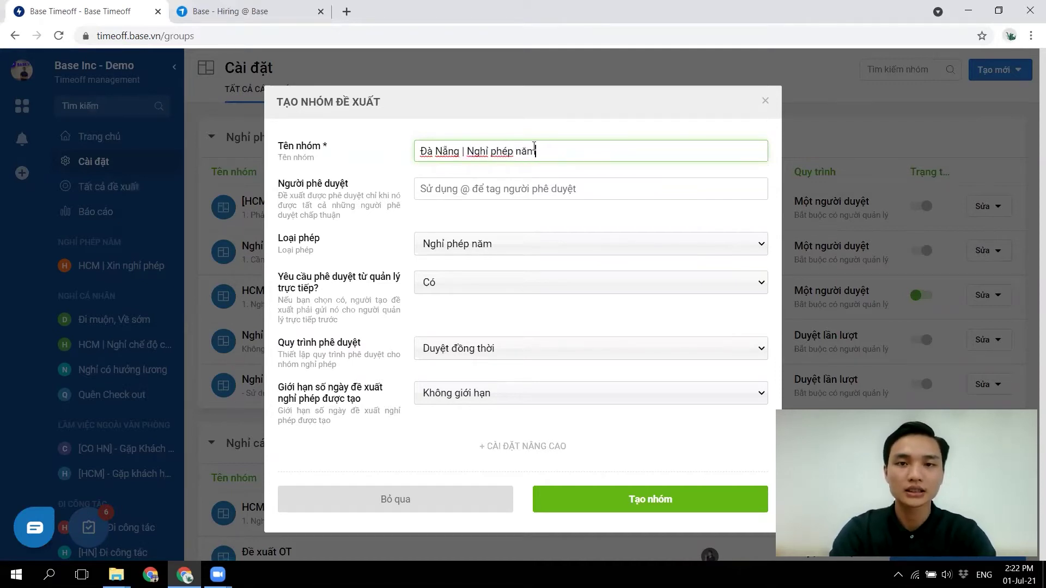
pyautogui.click(463, 196)
pyautogui.write('@')
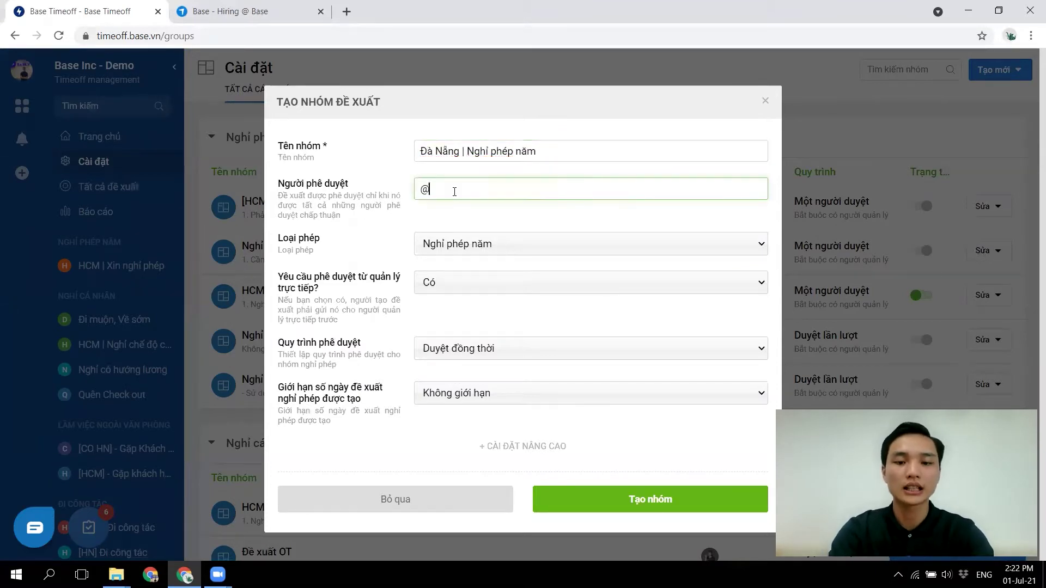
pyautogui.write('luanvp @Trinh')
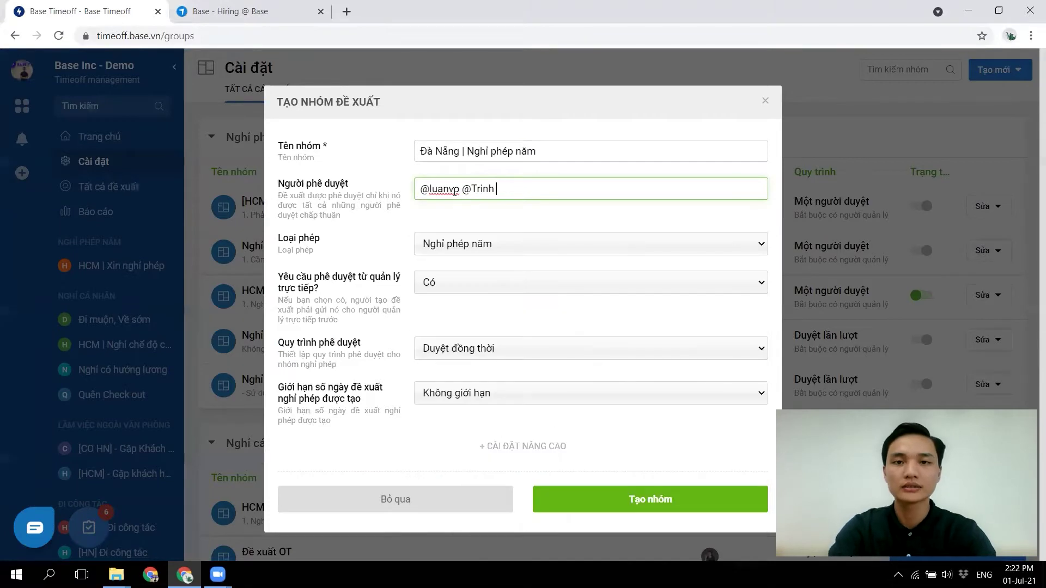
pyautogui.click(440, 243)
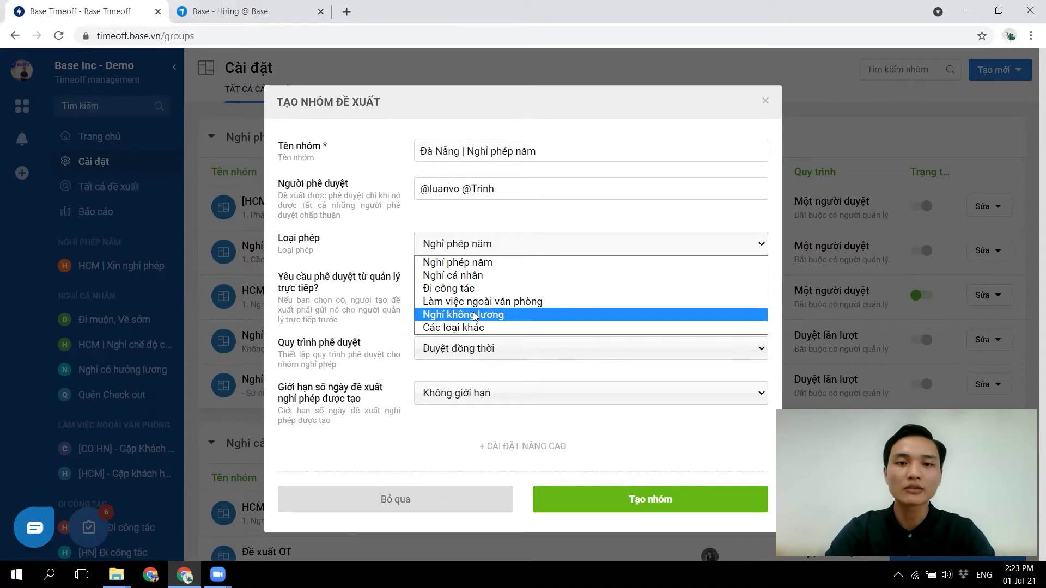
pyautogui.click(442, 327)
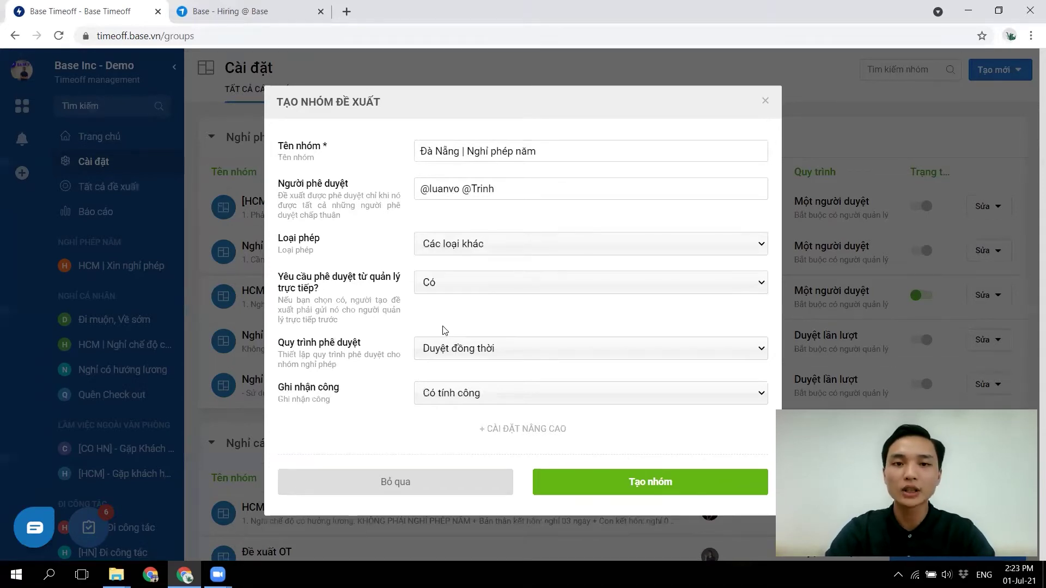
pyautogui.click(472, 395)
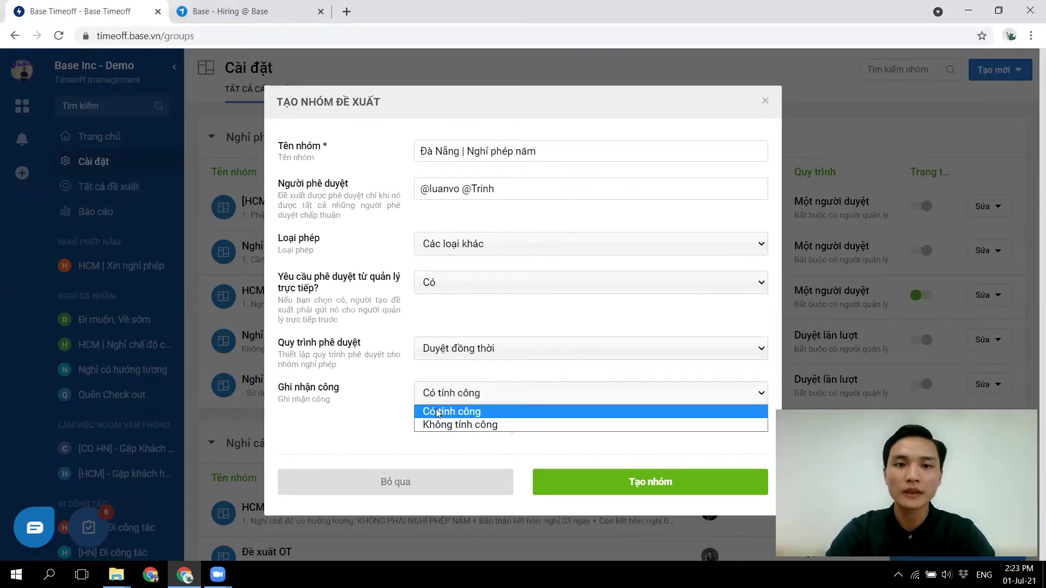
pyautogui.click(381, 395)
pyautogui.click(472, 251)
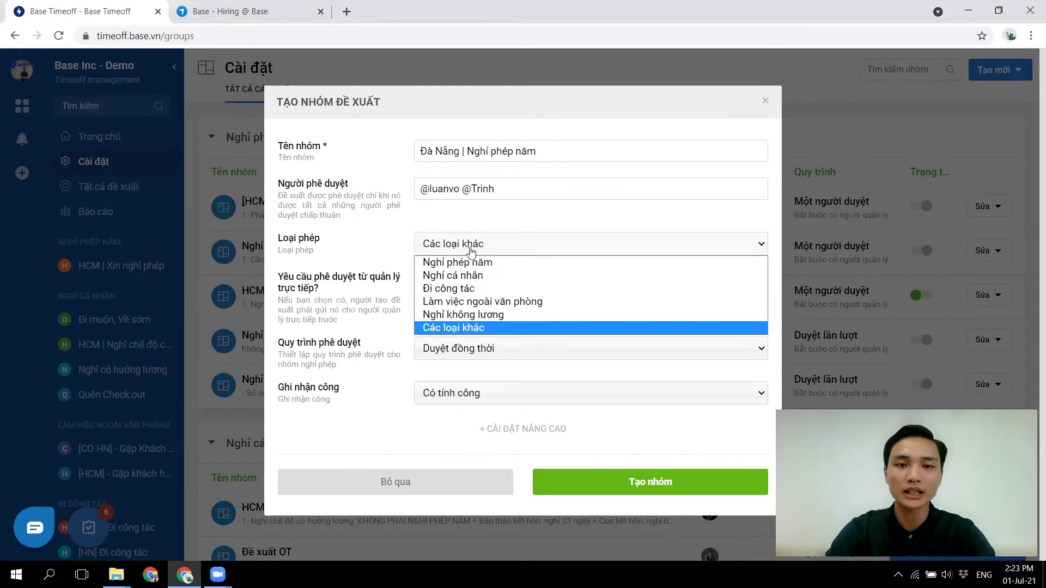
pyautogui.click(447, 261)
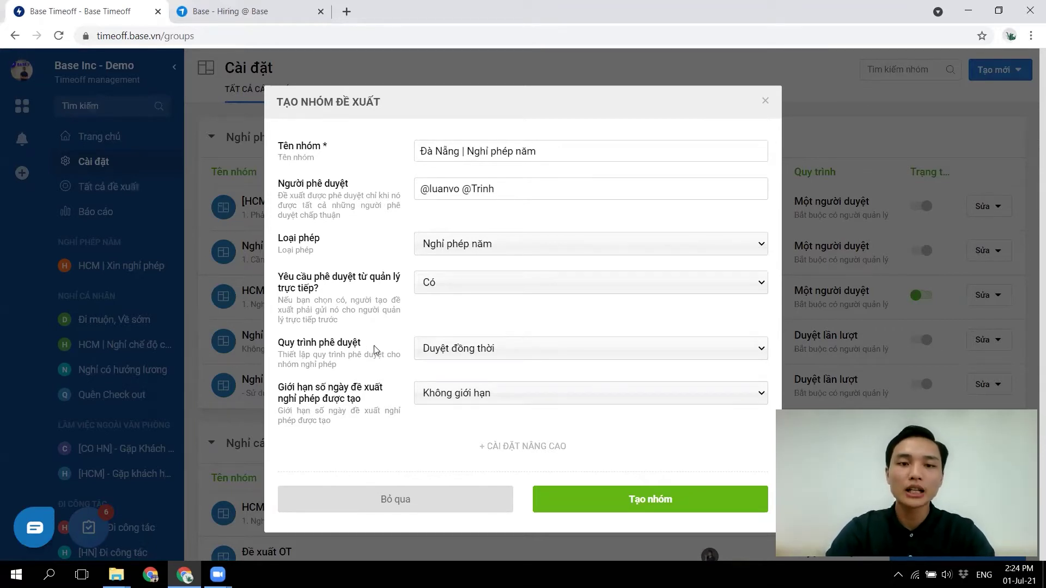
# - Set Quy trình phê duyệt to Một người duyệt and limit requested days to the remaining leave balance
pyautogui.click(460, 351)
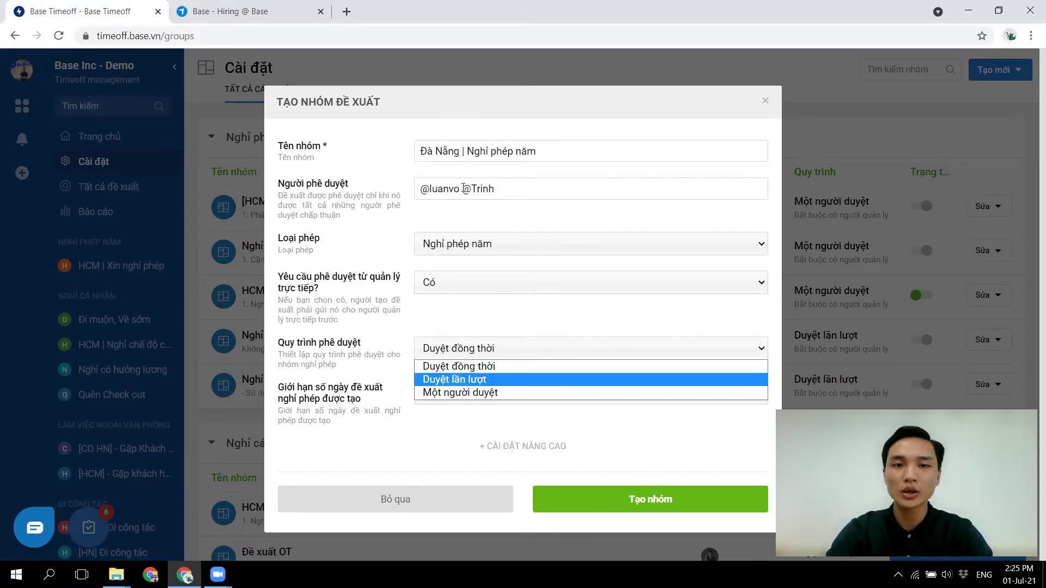
pyautogui.click(438, 392)
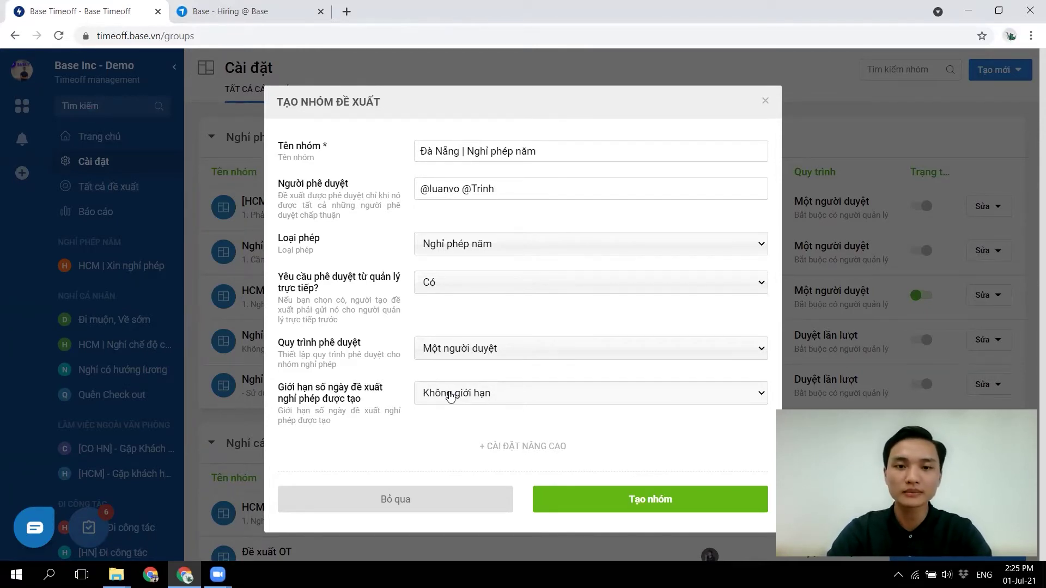
pyautogui.click(450, 396)
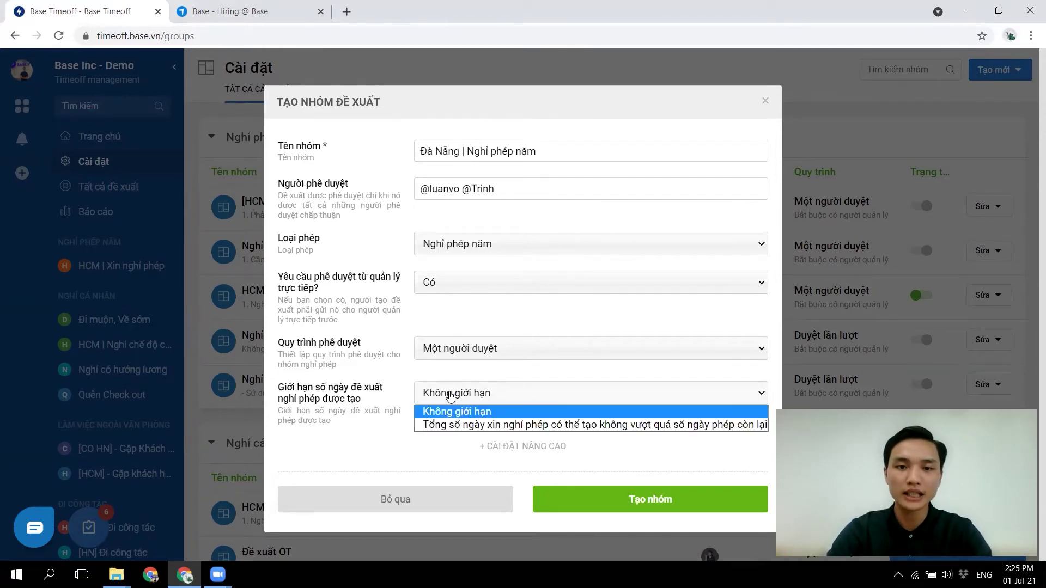
pyautogui.click(432, 426)
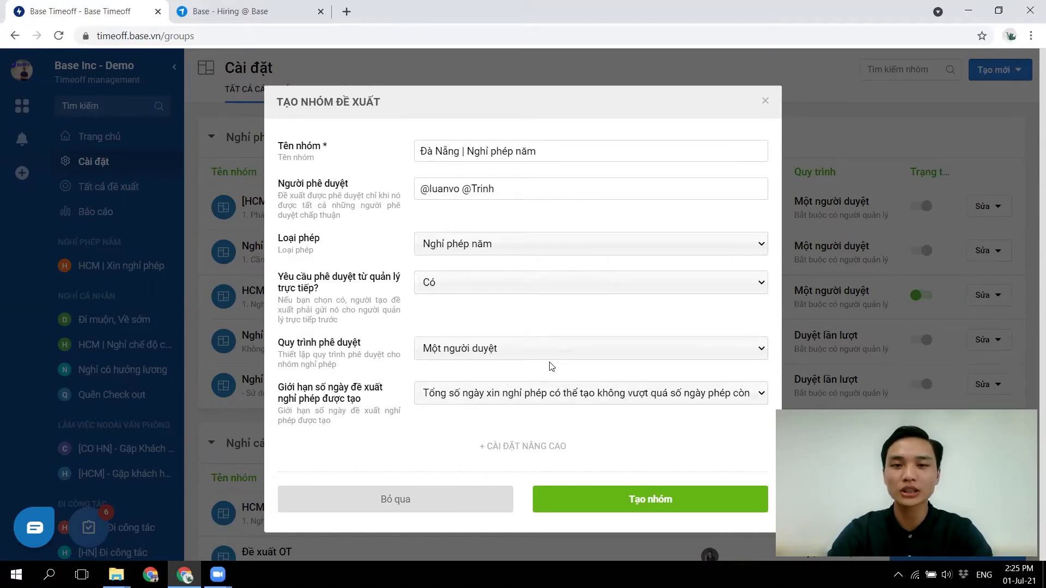
pyautogui.click(457, 396)
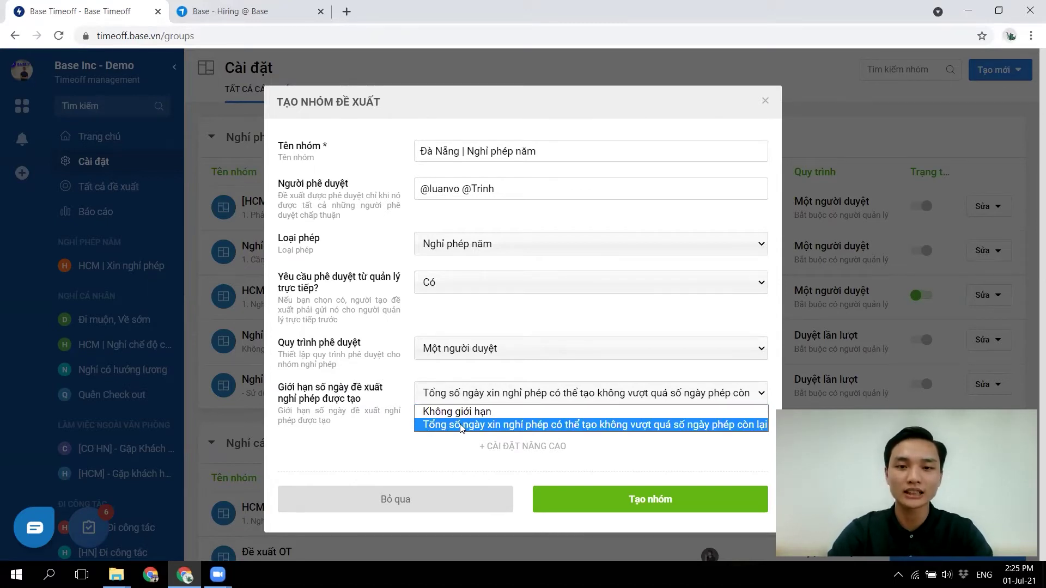
pyautogui.click(460, 425)
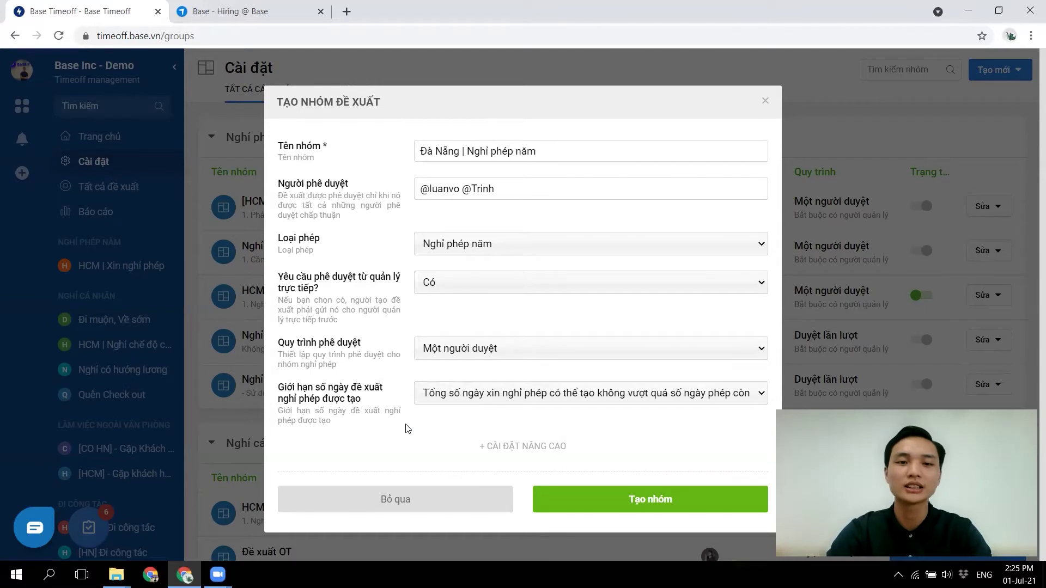
# - Expand the advanced settings and enter an SLA of 24 hours
pyautogui.click(523, 445)
pyautogui.click(449, 449)
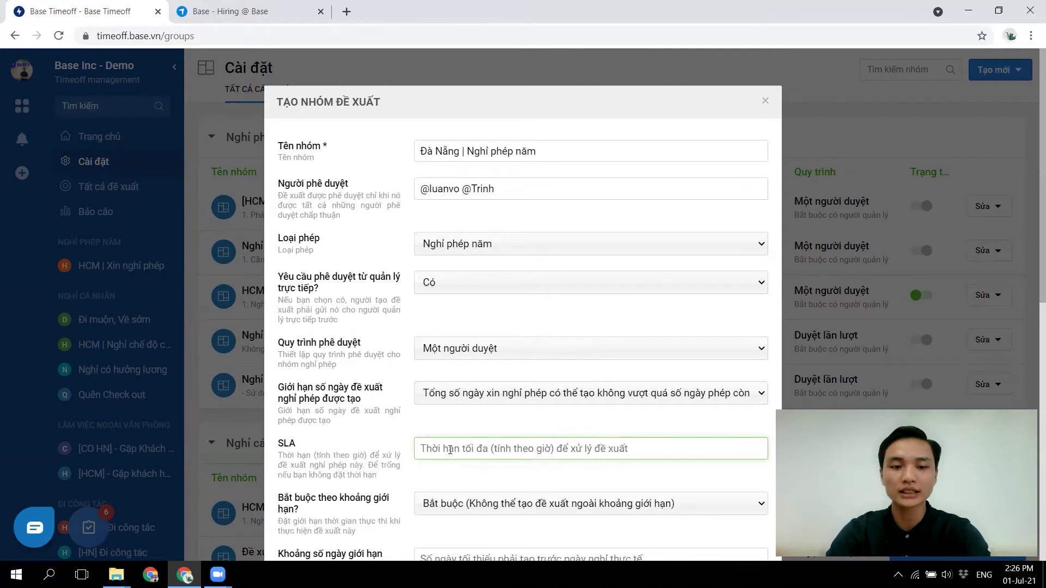
pyautogui.write('24')
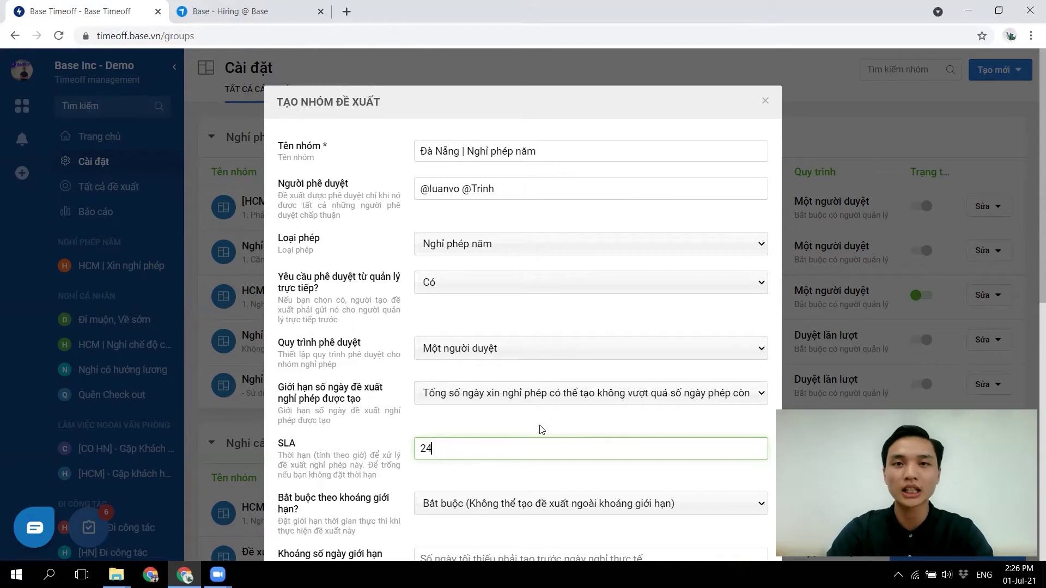
pyautogui.scroll(-1, 493, 426)
pyautogui.scroll(-3, 493, 427)
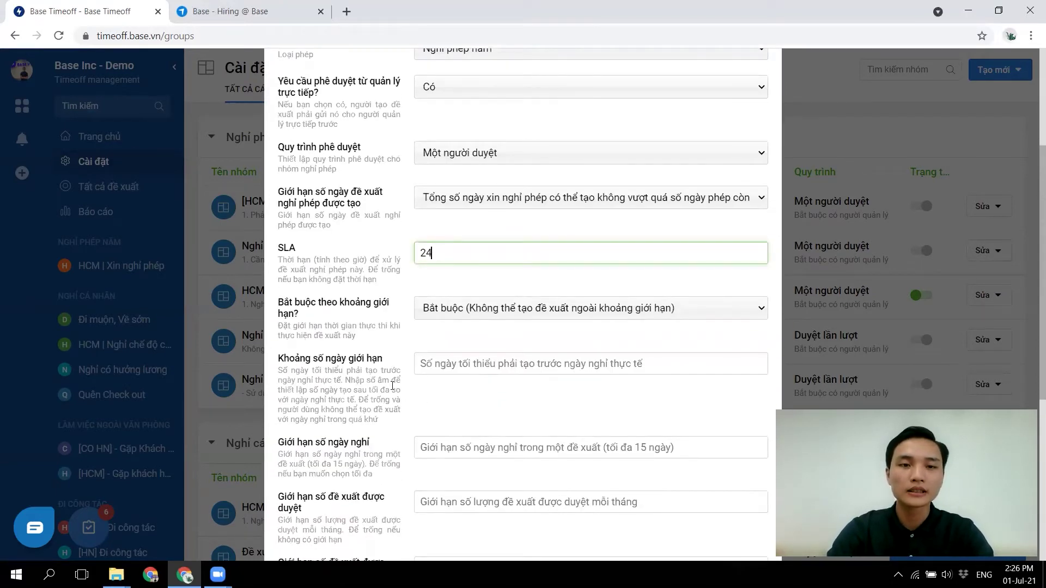
pyautogui.moveTo(384, 358); pyautogui.dragTo(276, 360)
pyautogui.moveTo(279, 357); pyautogui.dragTo(402, 358)
pyautogui.click(402, 357)
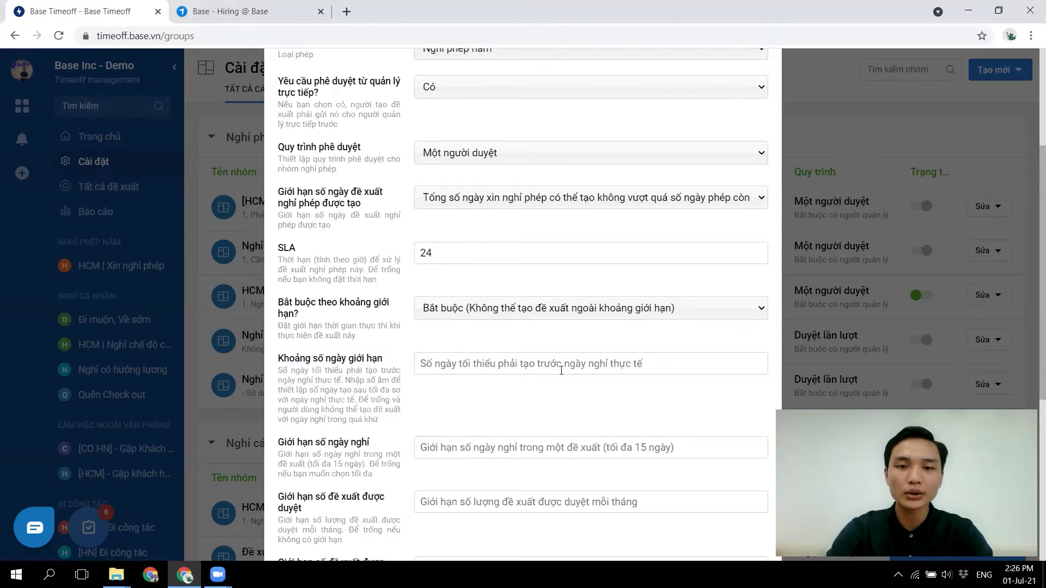
pyautogui.click(602, 365)
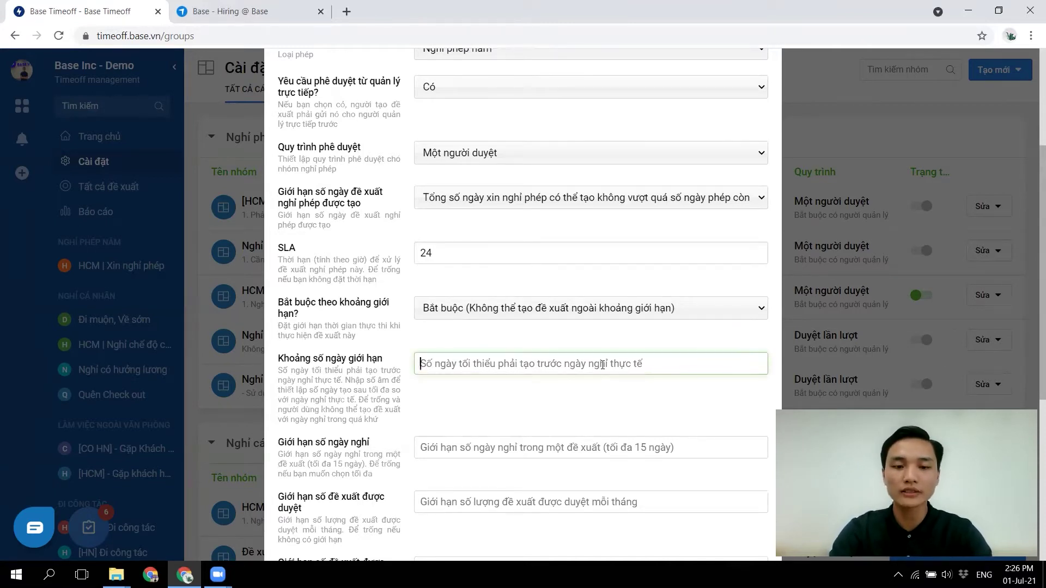
# - Enter 3 as the Khoảng số ngày giới hạn value
pyautogui.write('2')
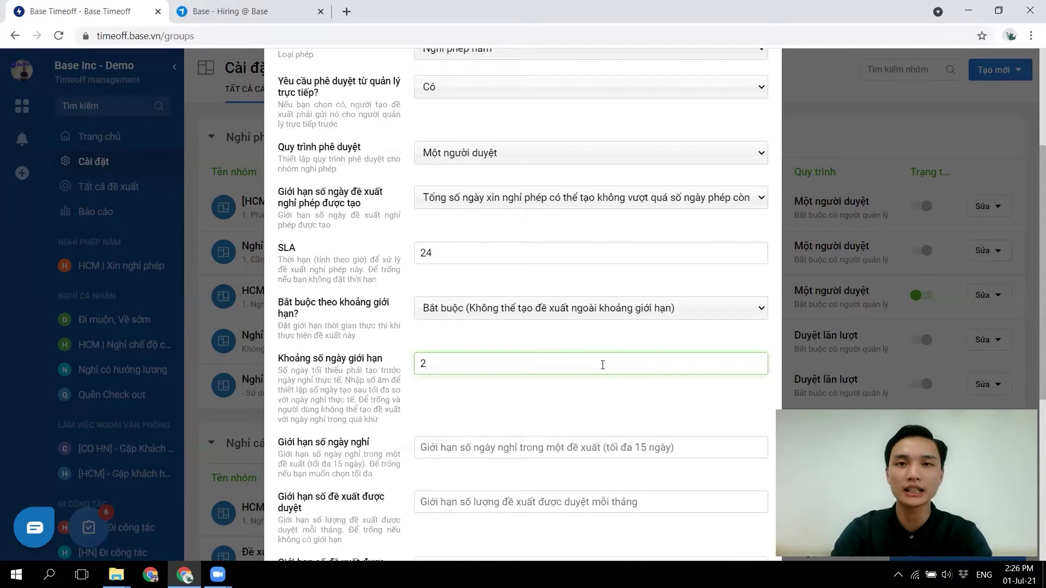
pyautogui.press('BackSpace')
pyautogui.write('0')
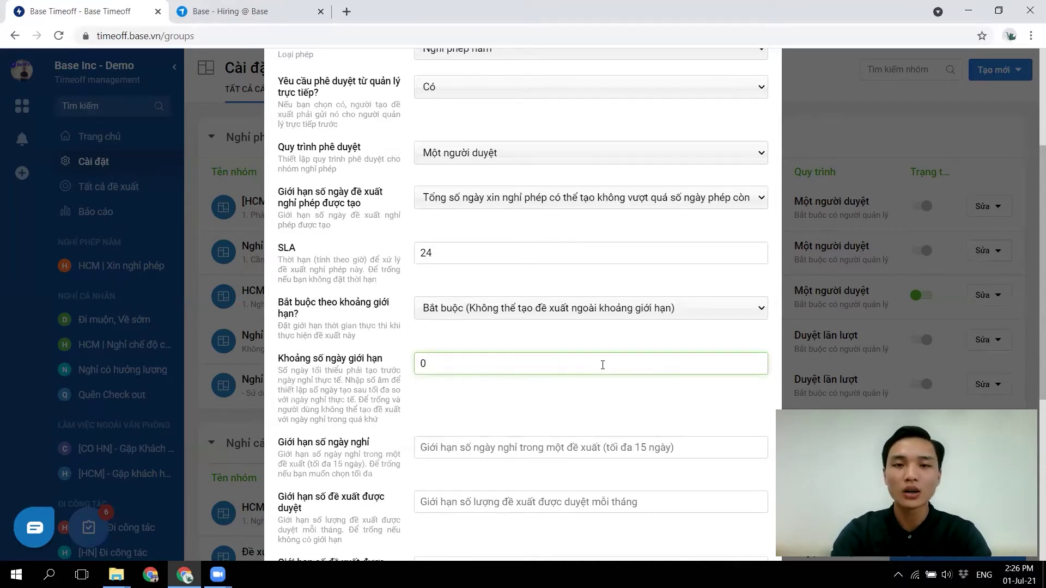
pyautogui.press('BackSpace')
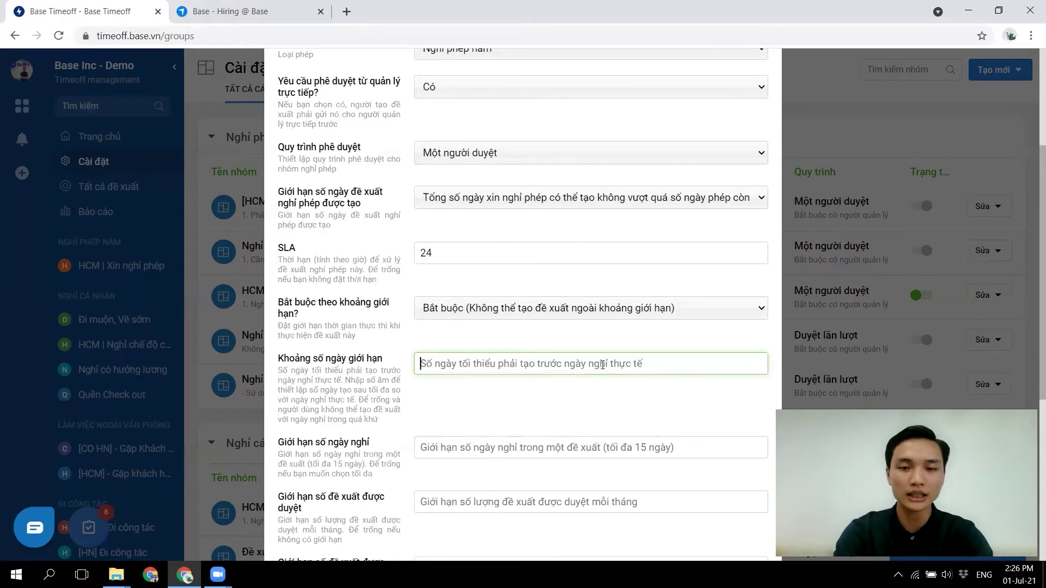
pyautogui.write('-1')
pyautogui.press('BackSpace')
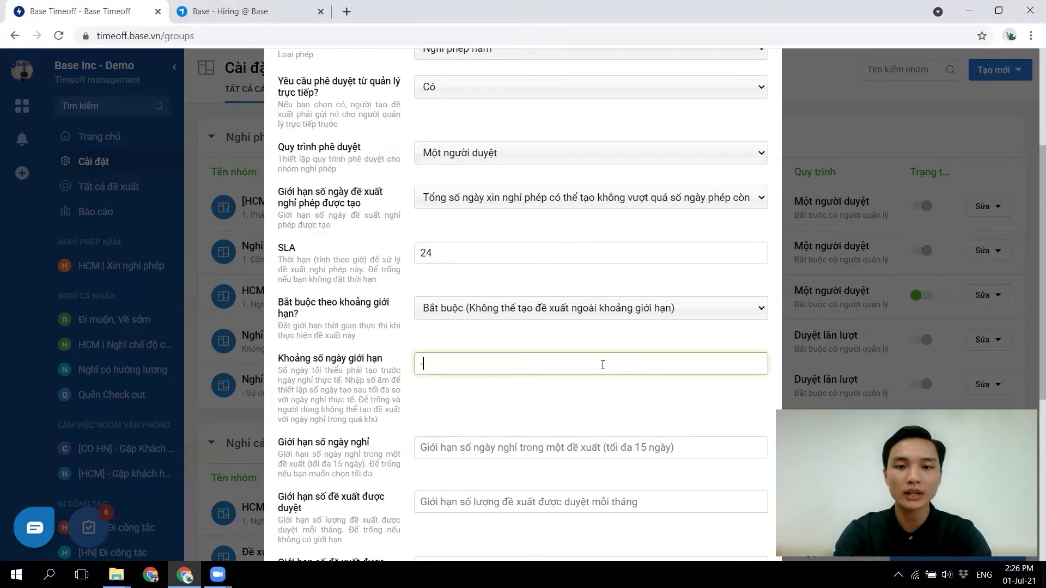
pyautogui.write('2')
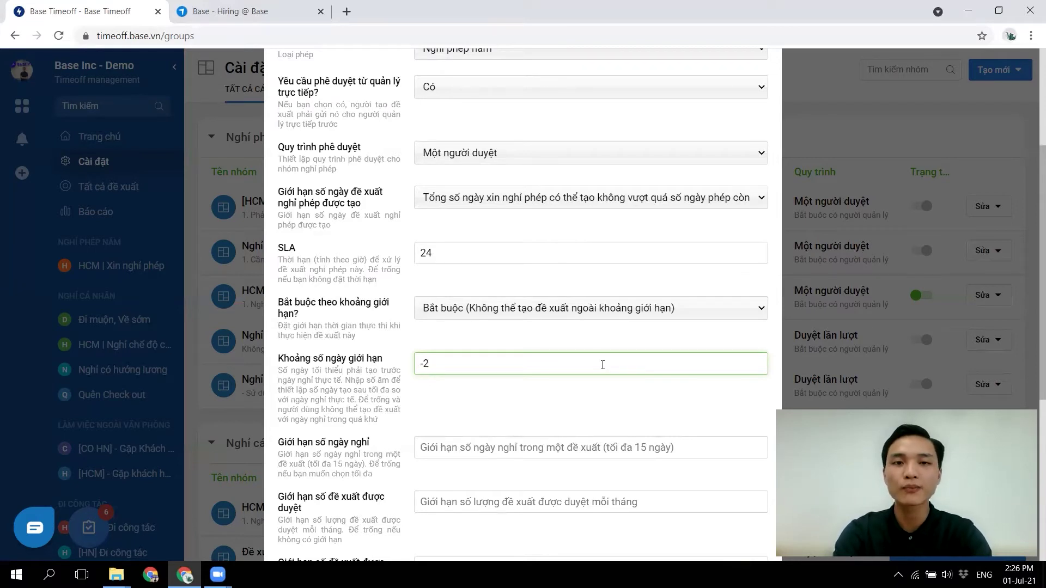
pyautogui.press('BackSpace')
pyautogui.press('BackSpace')
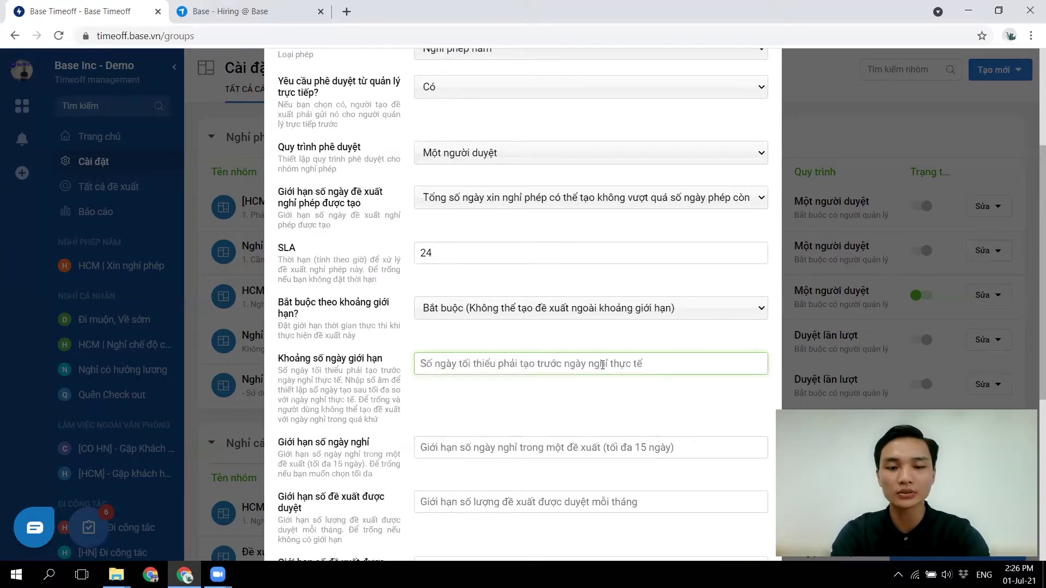
pyautogui.write('3')
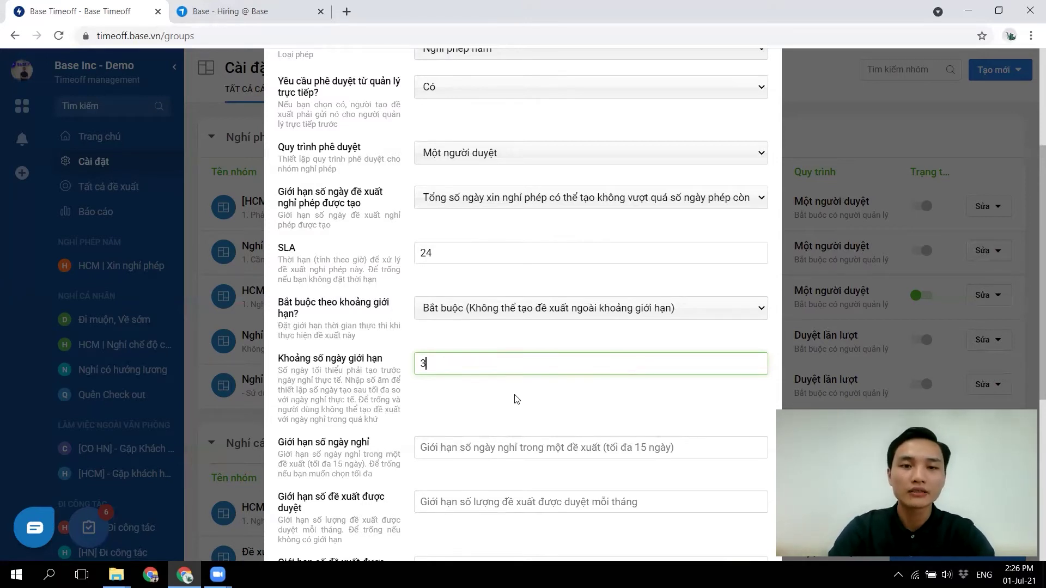
pyautogui.moveTo(430, 364); pyautogui.dragTo(407, 370)
# - Keep the range enforcement at Bắt buộc so out-of-range proposals stay blocked
pyautogui.click(464, 363)
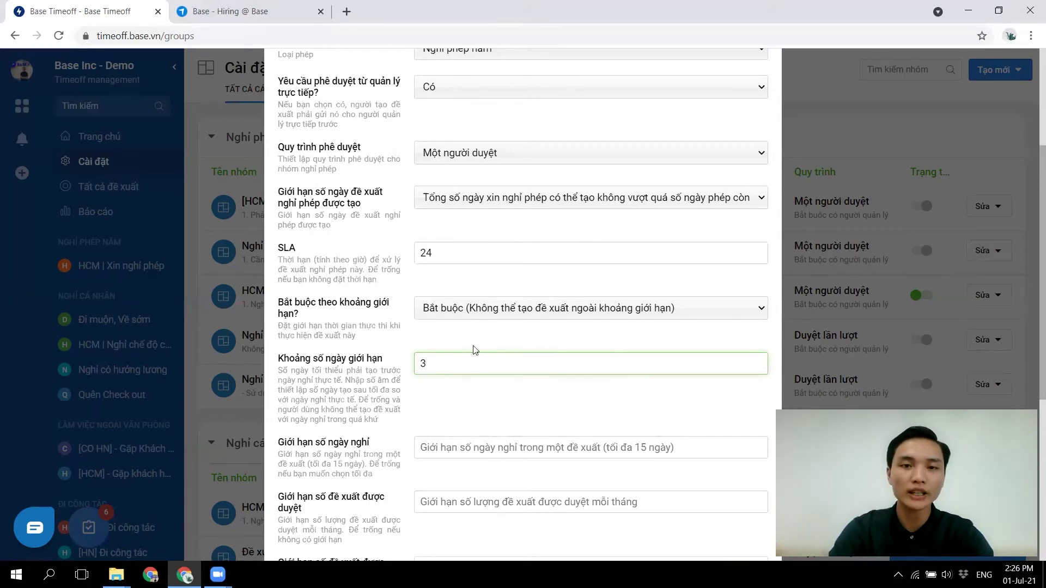
pyautogui.click(472, 308)
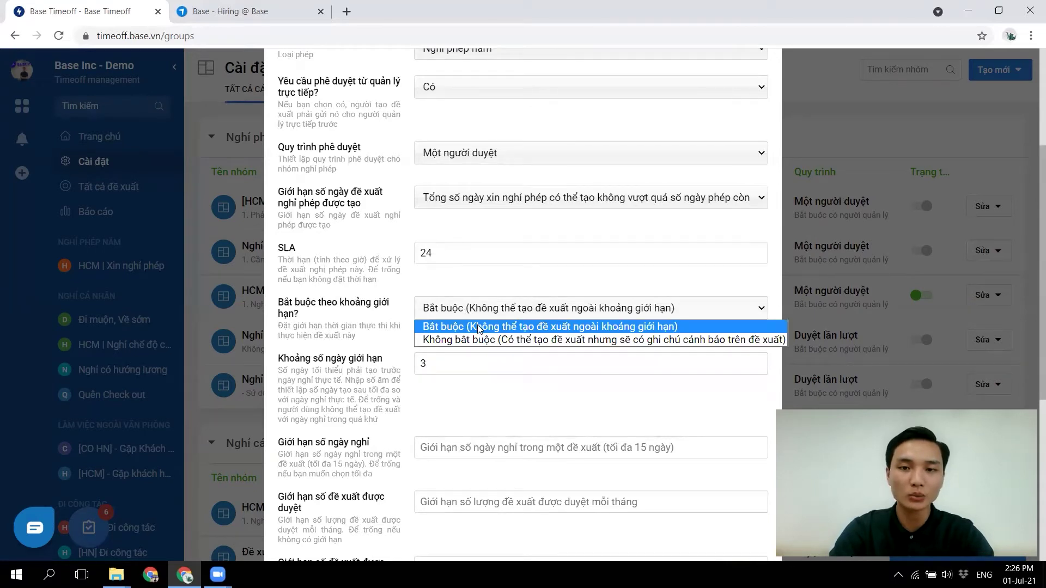
pyautogui.click(479, 327)
pyautogui.scroll(-2, 492, 346)
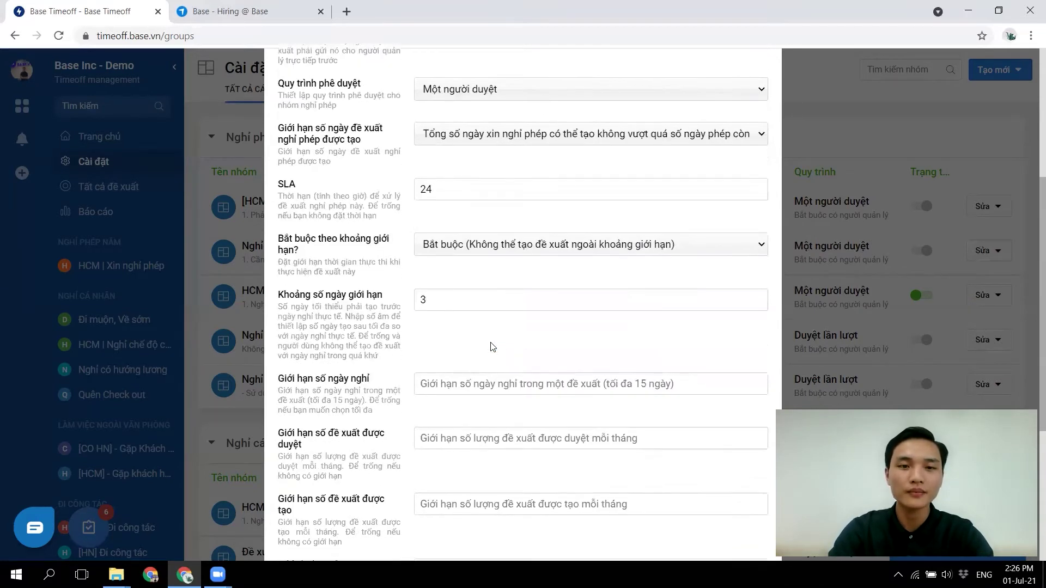
pyautogui.moveTo(384, 344)
pyautogui.mouseDown()
pyautogui.moveTo(276, 350)
pyautogui.moveTo(395, 349)
pyautogui.mouseUp()
# - Enter 5 leave days per proposal, and 2 approved and 2 created proposals per month
pyautogui.click(451, 344)
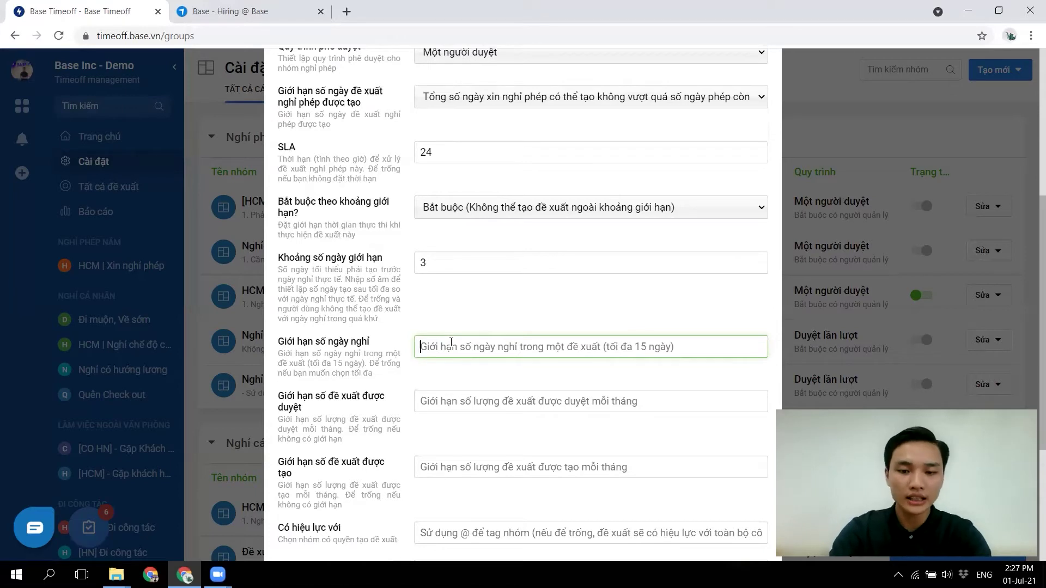
pyautogui.write('5')
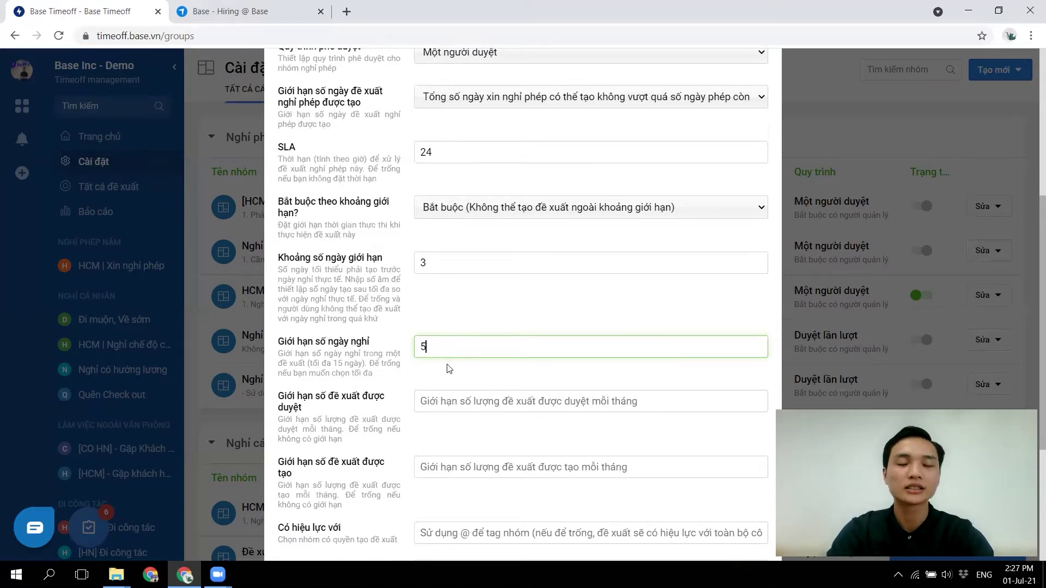
pyautogui.click(476, 401)
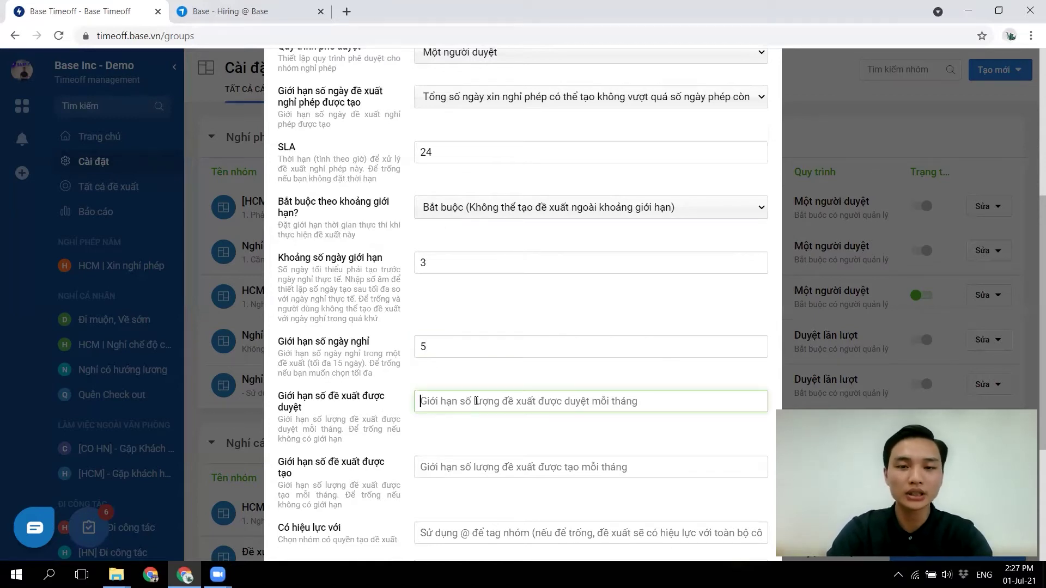
pyautogui.write('2')
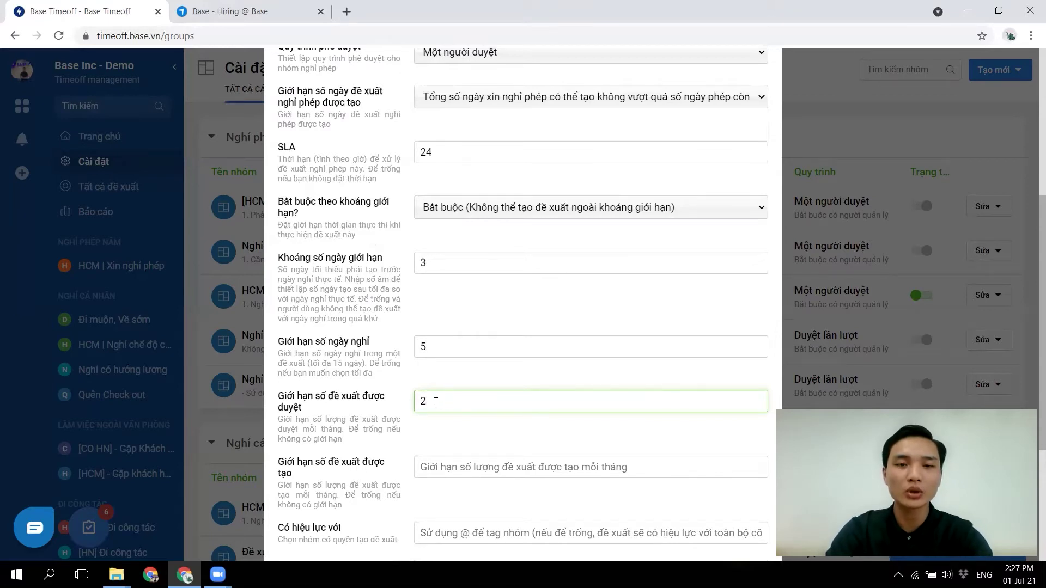
pyautogui.moveTo(436, 402); pyautogui.dragTo(403, 405)
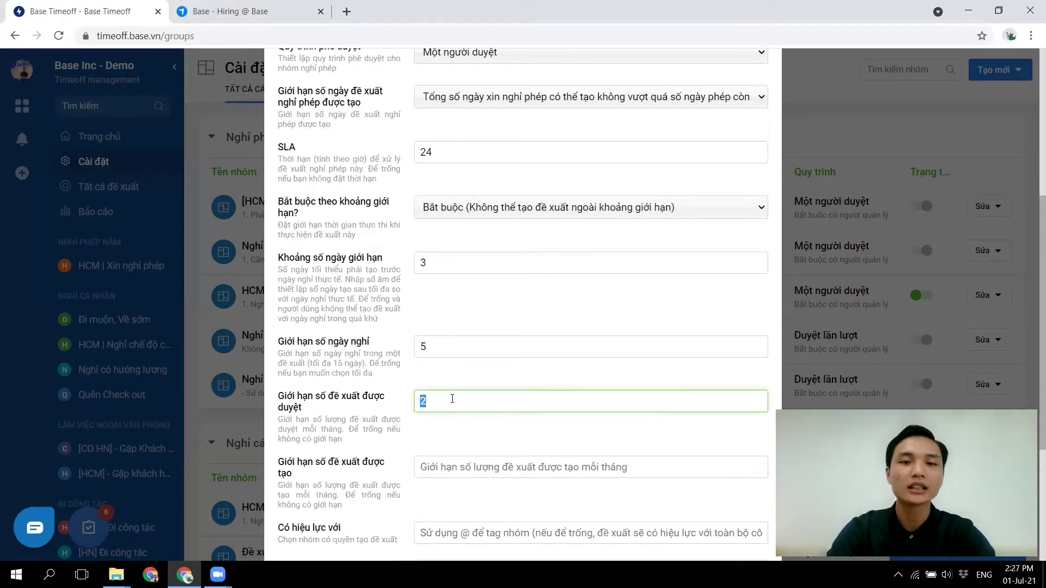
pyautogui.moveTo(439, 342); pyautogui.dragTo(295, 354)
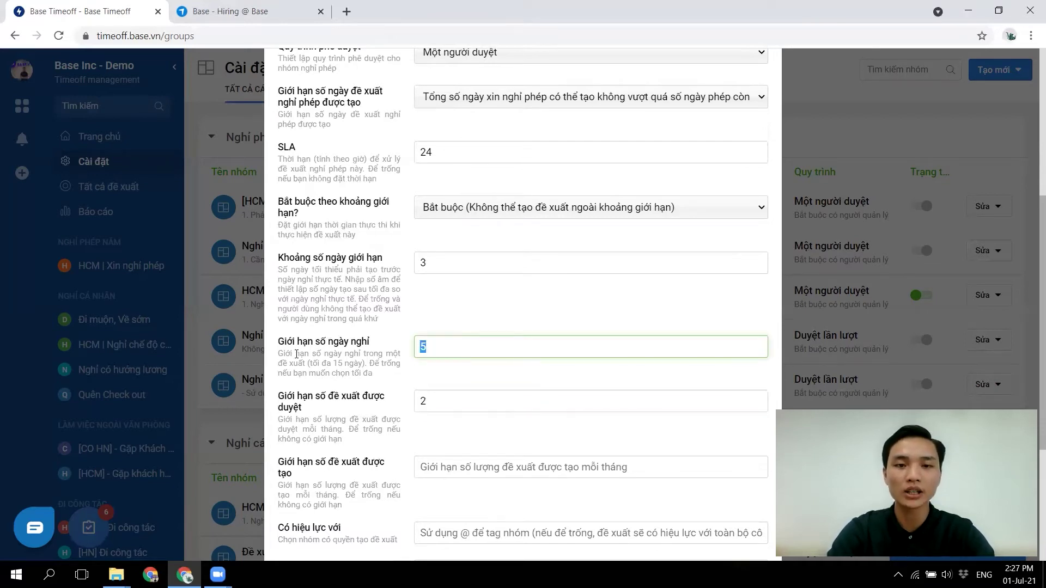
pyautogui.click(447, 472)
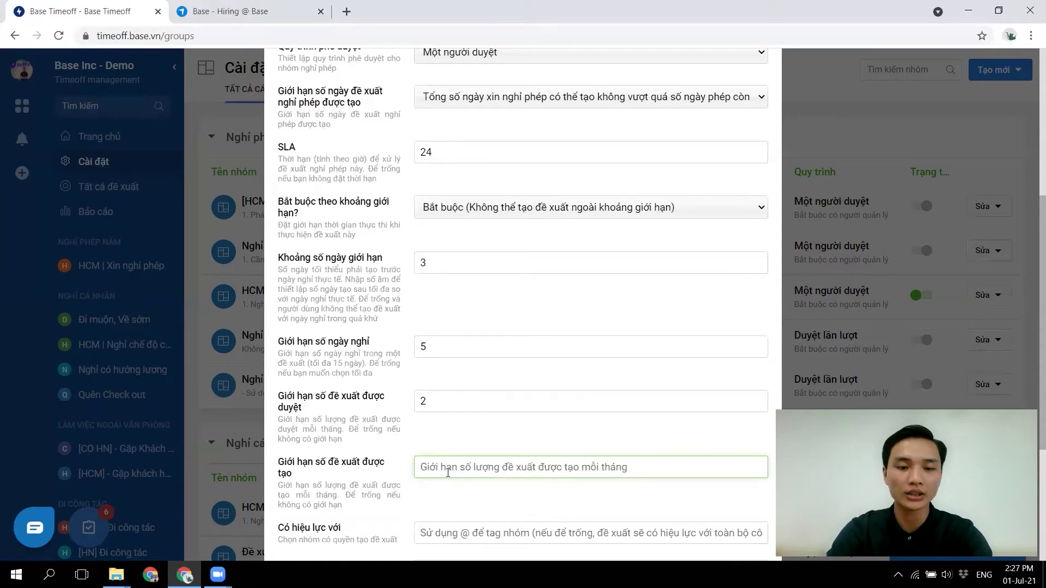
pyautogui.write('2')
pyautogui.scroll(-3, 516, 460)
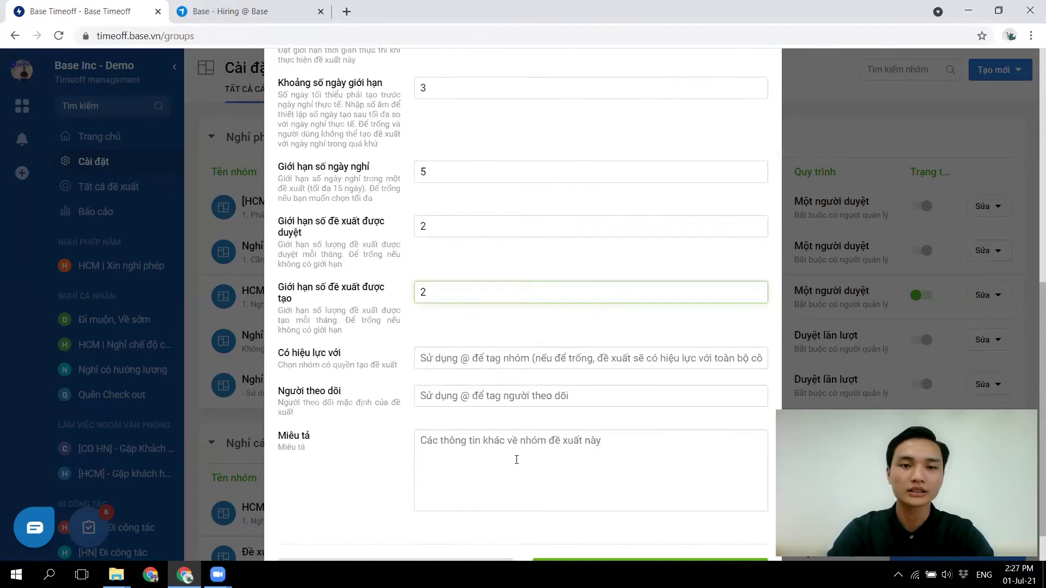
# - Leave 'Có hiệu lực với' empty so the group applies company-wide
pyautogui.click(485, 363)
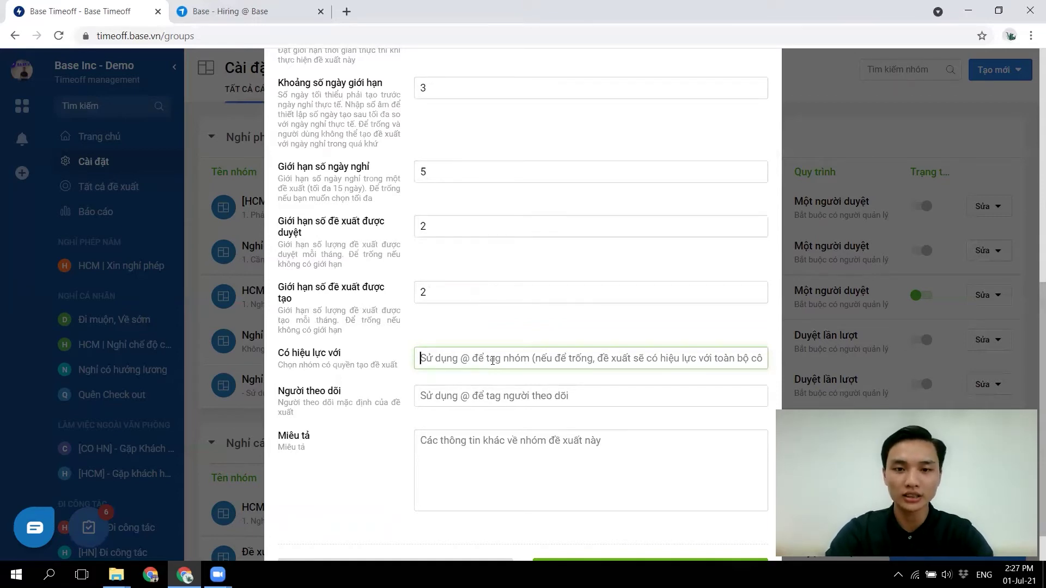
pyautogui.write('@')
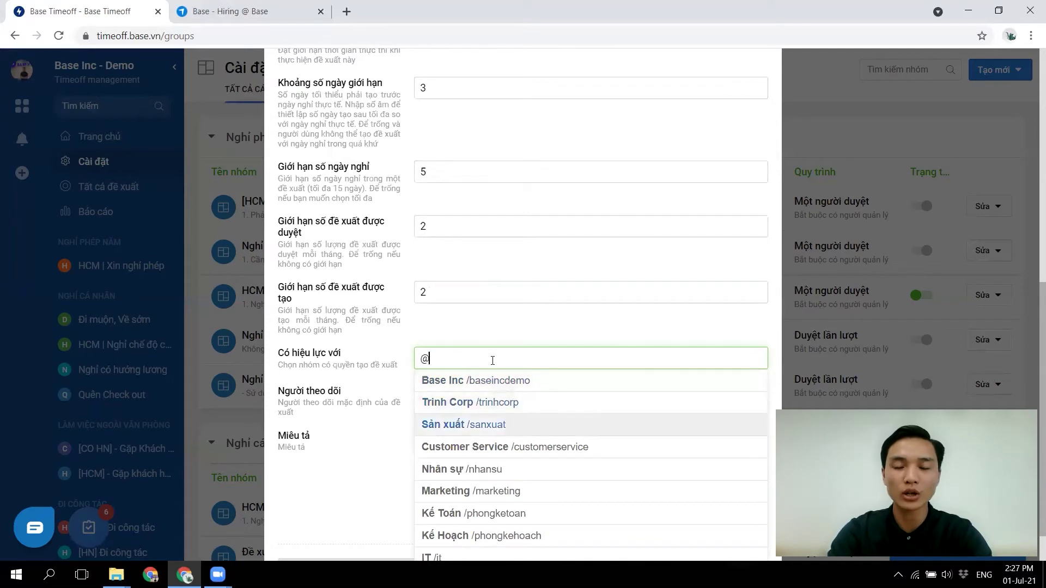
pyautogui.hotkey('ctrl', 'a')
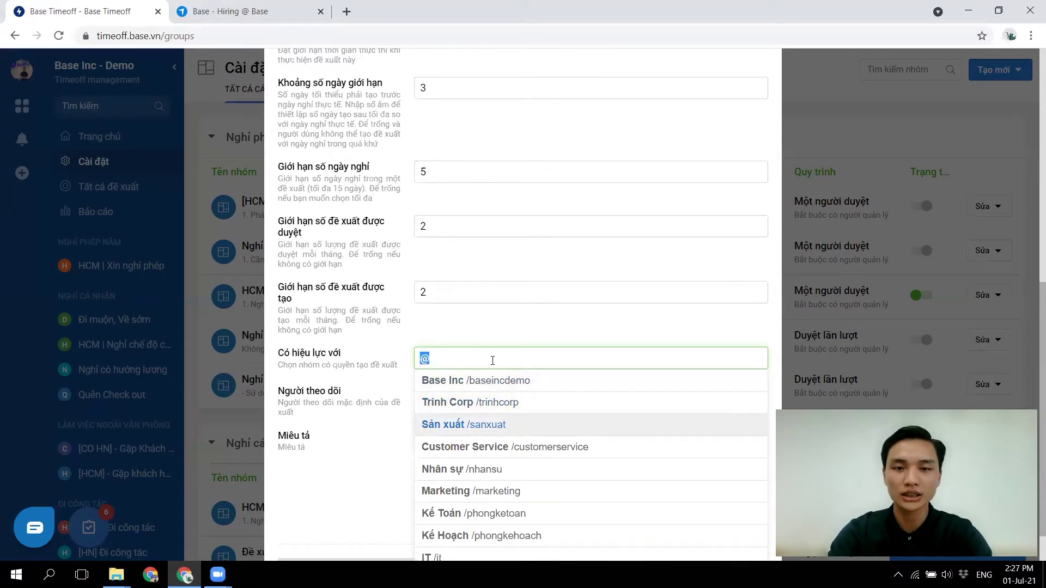
pyautogui.press('BackSpace')
pyautogui.click(388, 396)
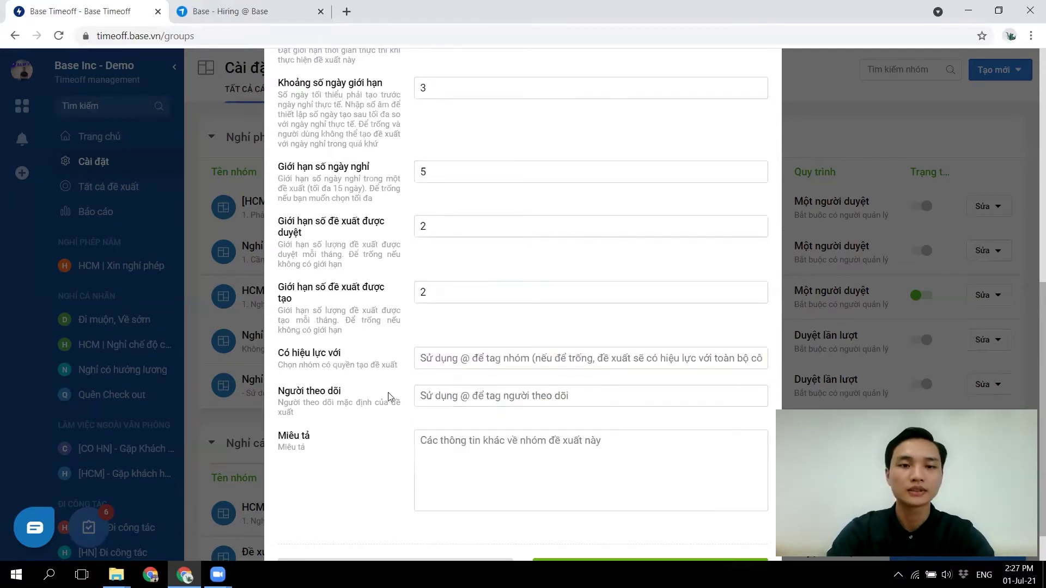
# - Tag a default follower in the Người theo dõi field
pyautogui.click(452, 401)
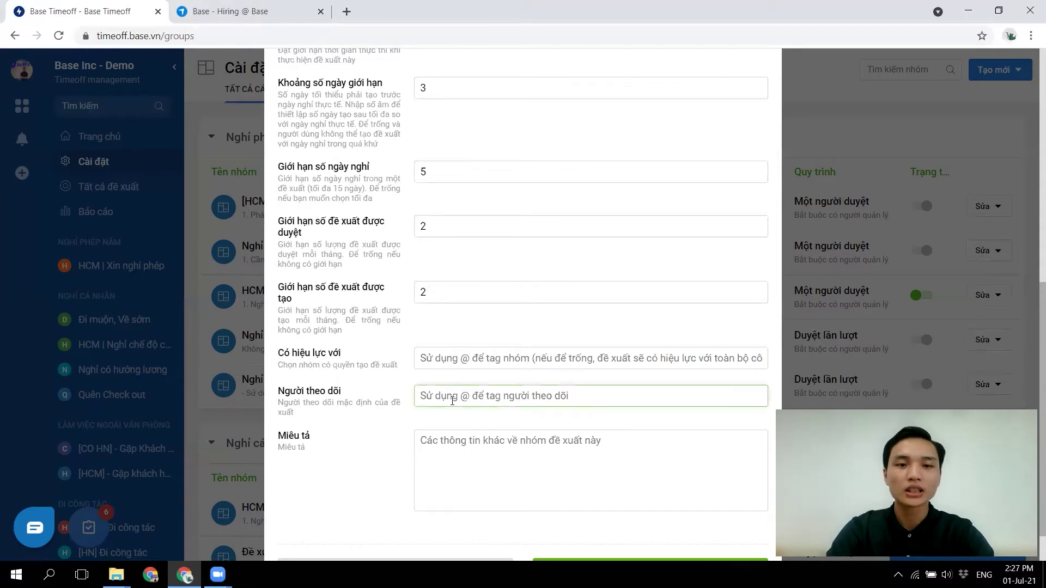
pyautogui.write('@')
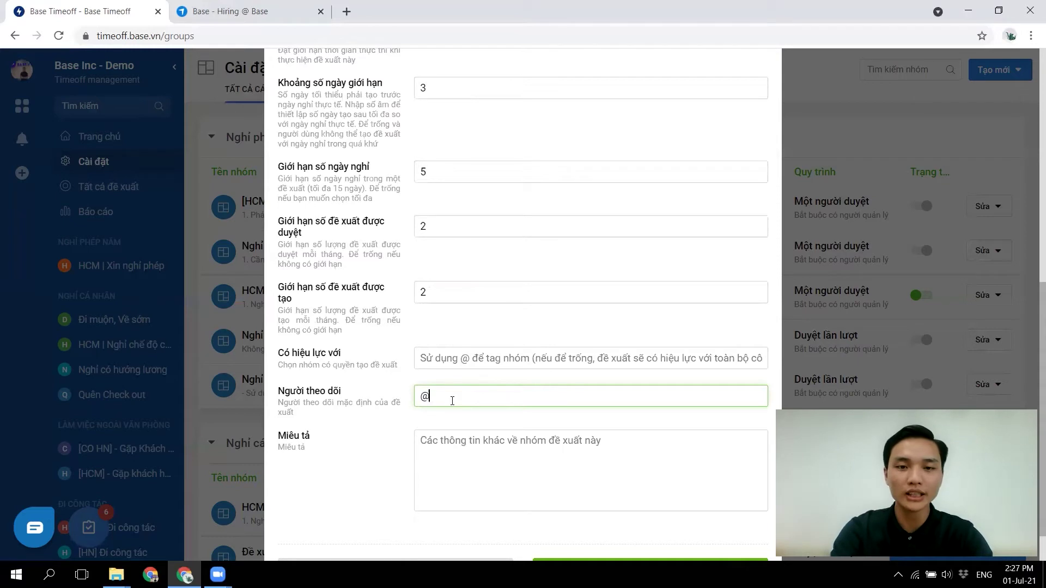
pyautogui.write('phuc')
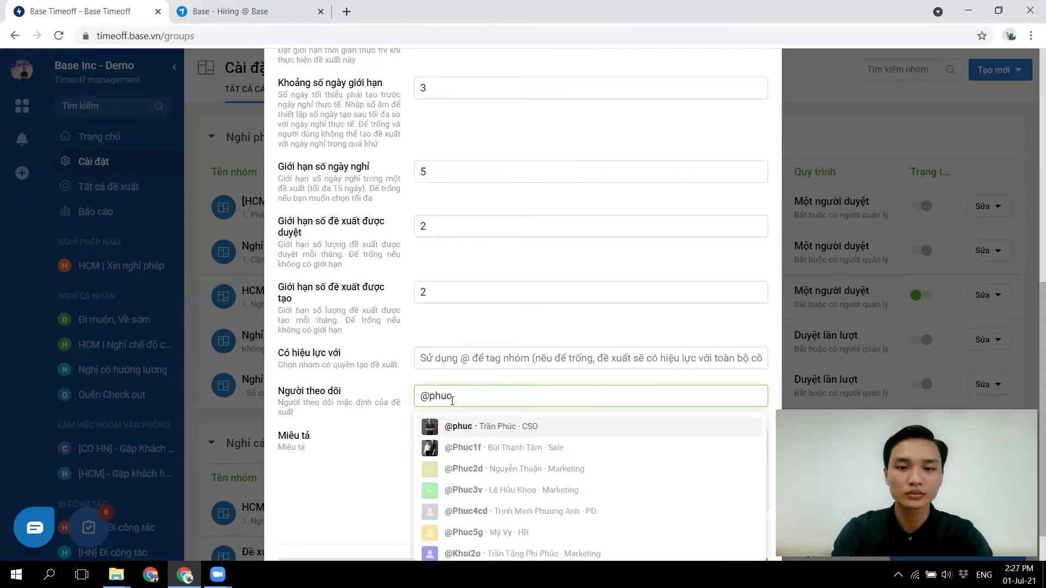
pyautogui.press('Escape')
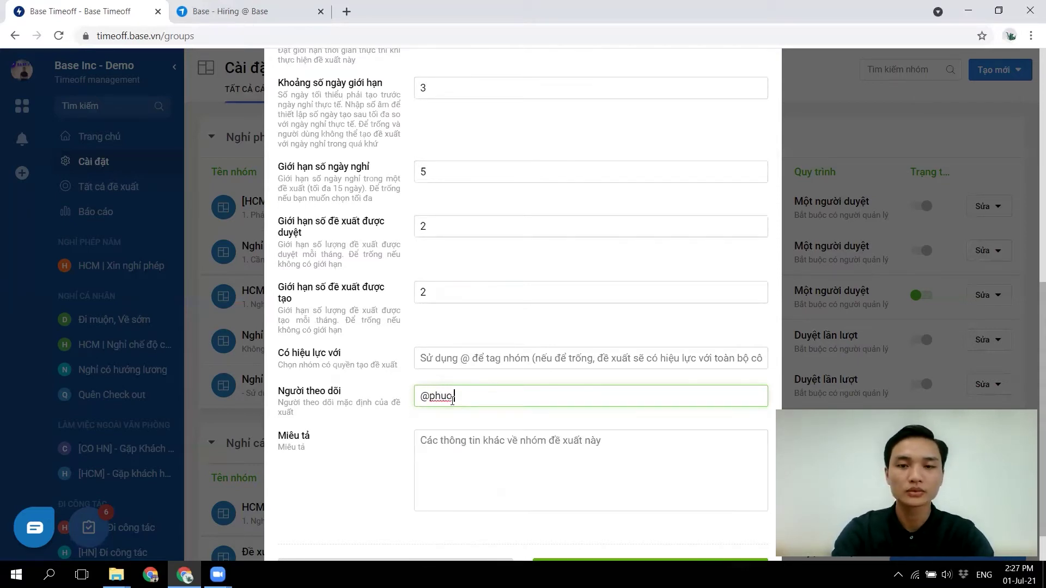
pyautogui.moveTo(487, 399); pyautogui.dragTo(381, 399)
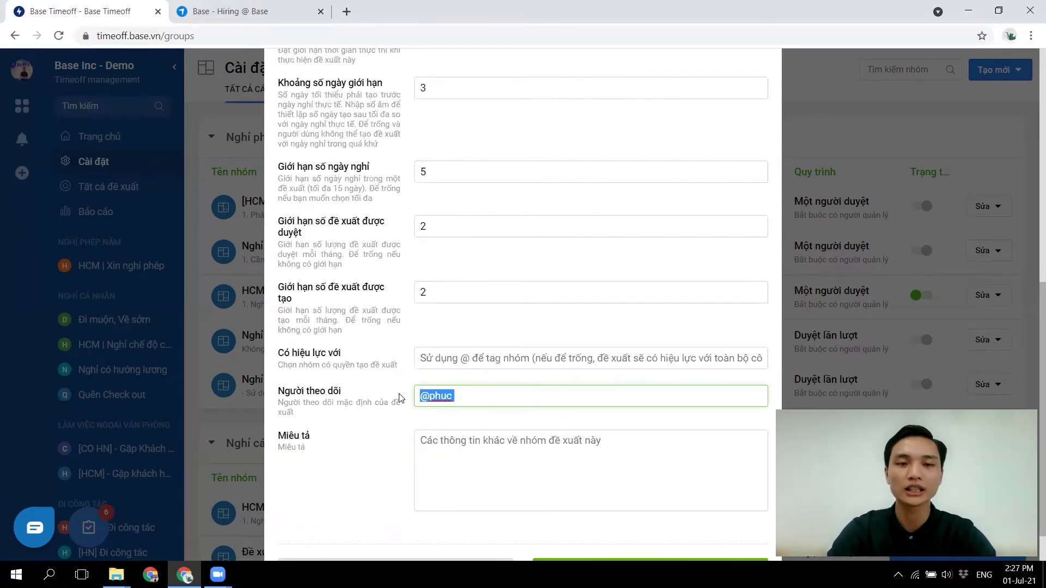
pyautogui.click(392, 442)
pyautogui.click(465, 444)
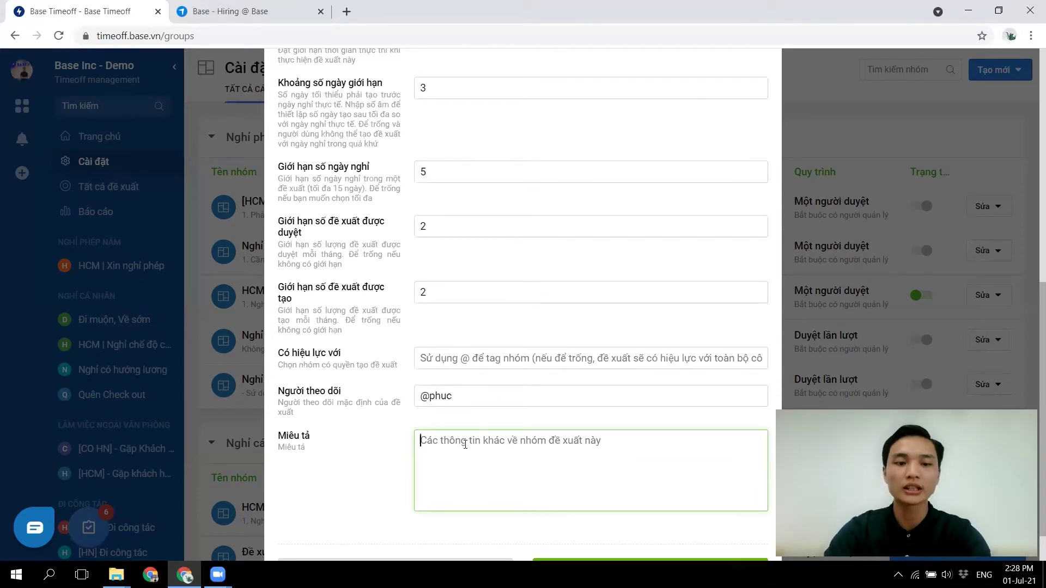
# - Write a two-line description starting '1. Công việc phai được bàn giao trước khi nghỉ phép.' and create the group
pyautogui.write('1.')
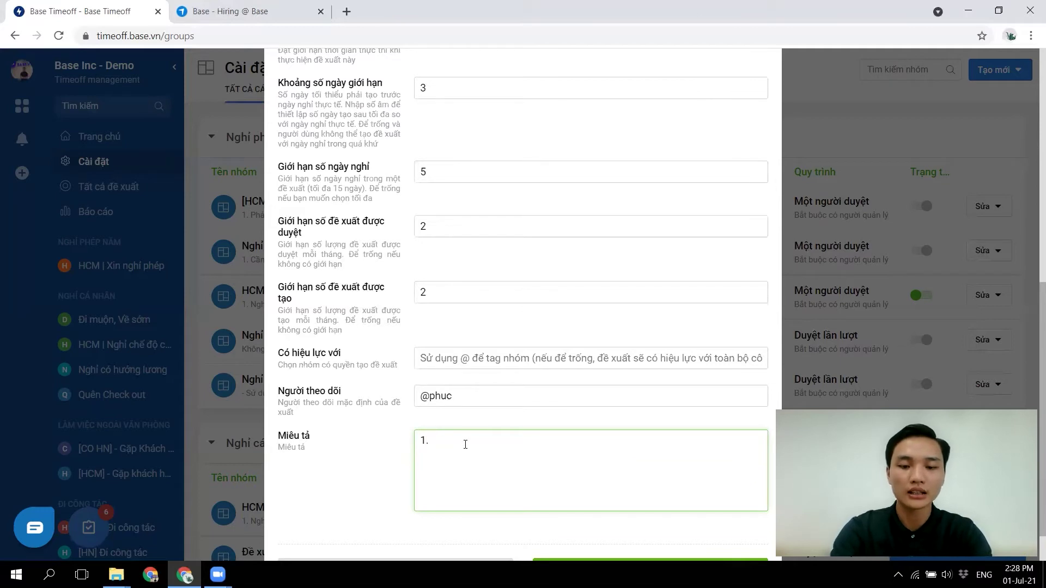
pyautogui.write(' Công việc ')
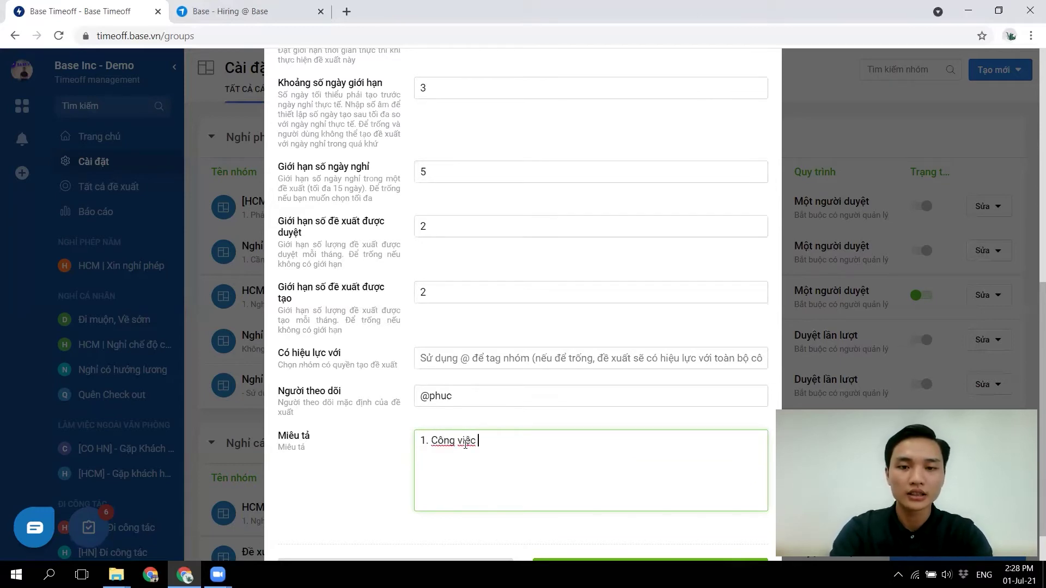
pyautogui.write('phai được bàn gi')
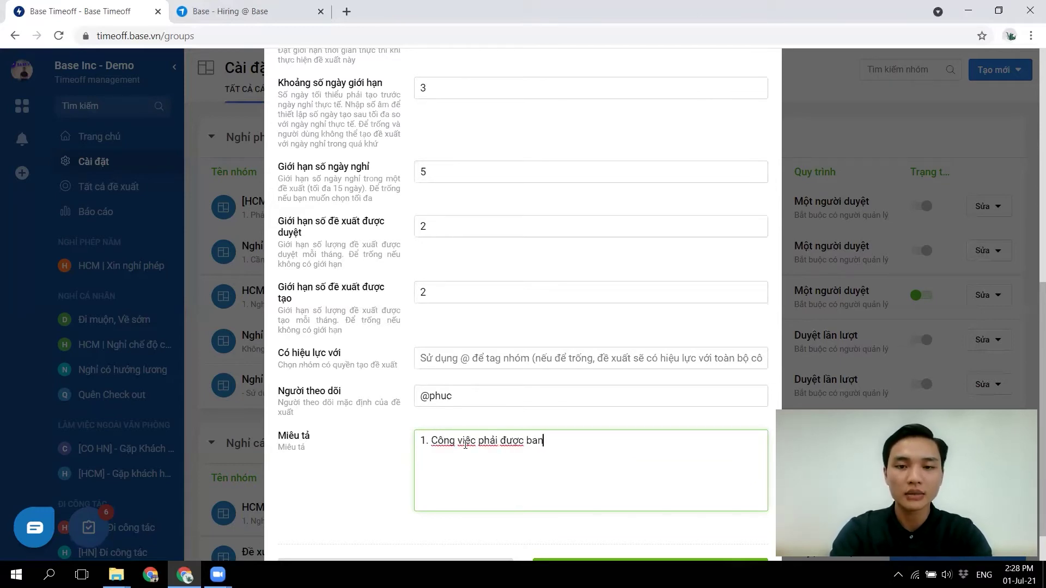
pyautogui.write('ao trước k')
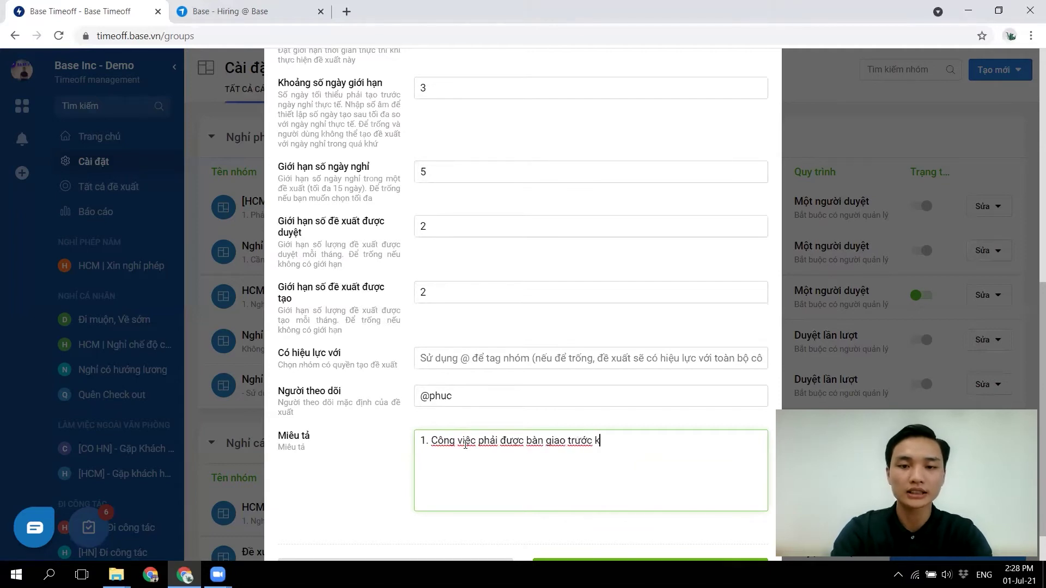
pyautogui.write('hi nghỉ phép.')
pyautogui.press('Return')
pyautogui.write('2. Nội du')
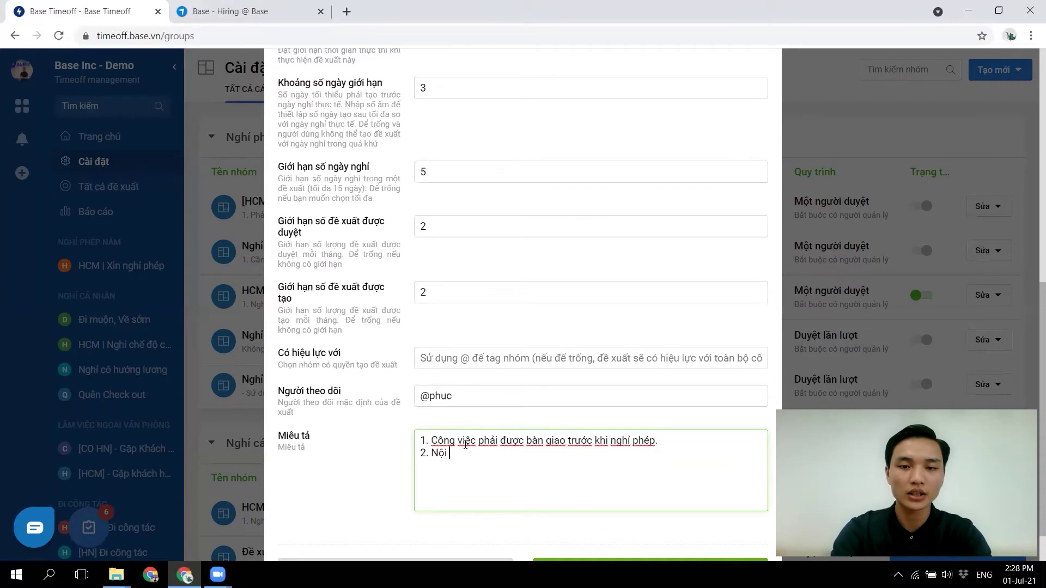
pyautogui.press('BackSpace')
pyautogui.press('BackSpace')
pyautogui.write('quy')
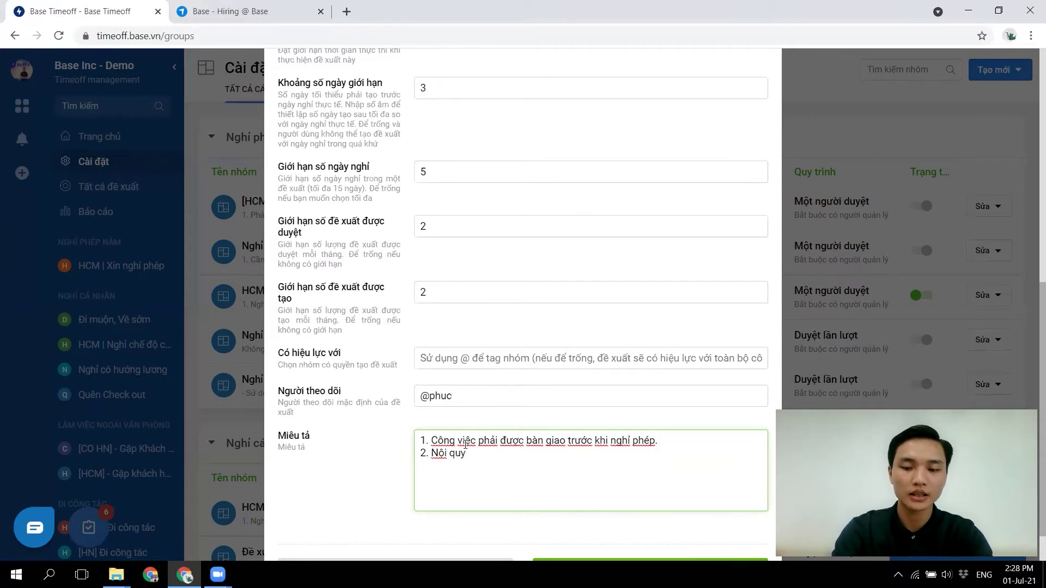
pyautogui.write('.....')
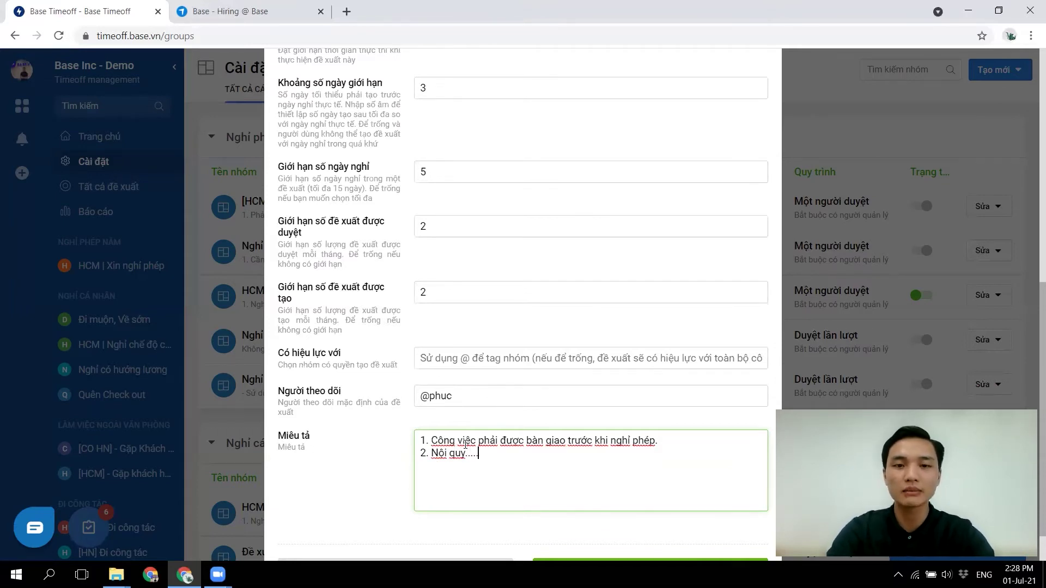
pyautogui.scroll(-1, 482, 561)
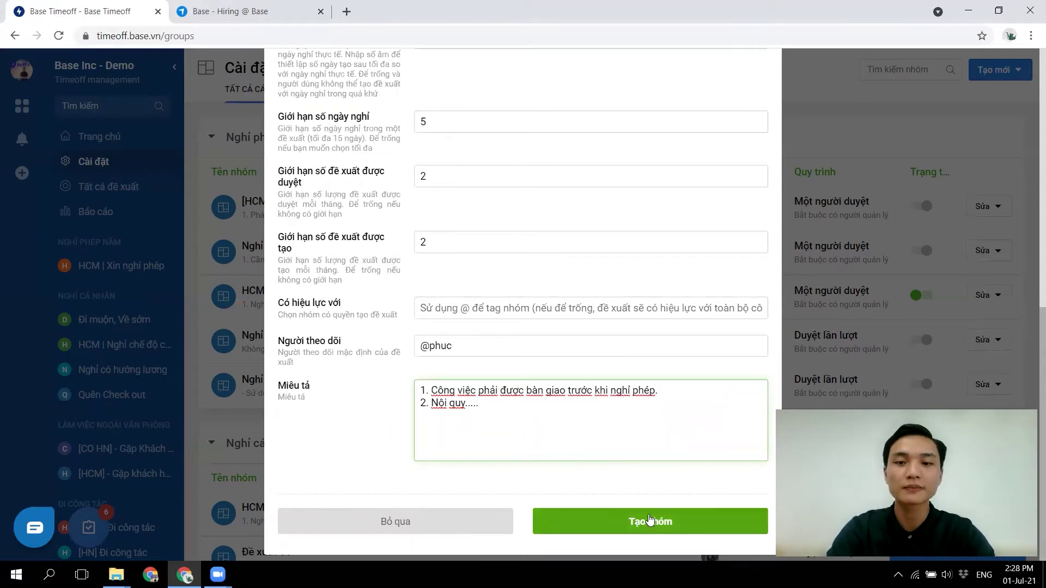
pyautogui.click(649, 521)
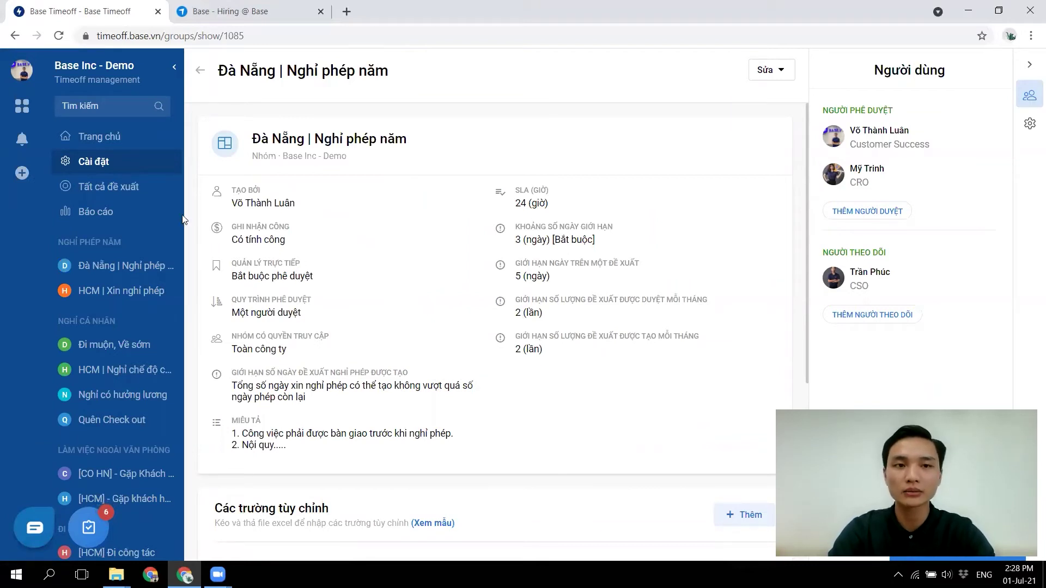
pyautogui.click(22, 173)
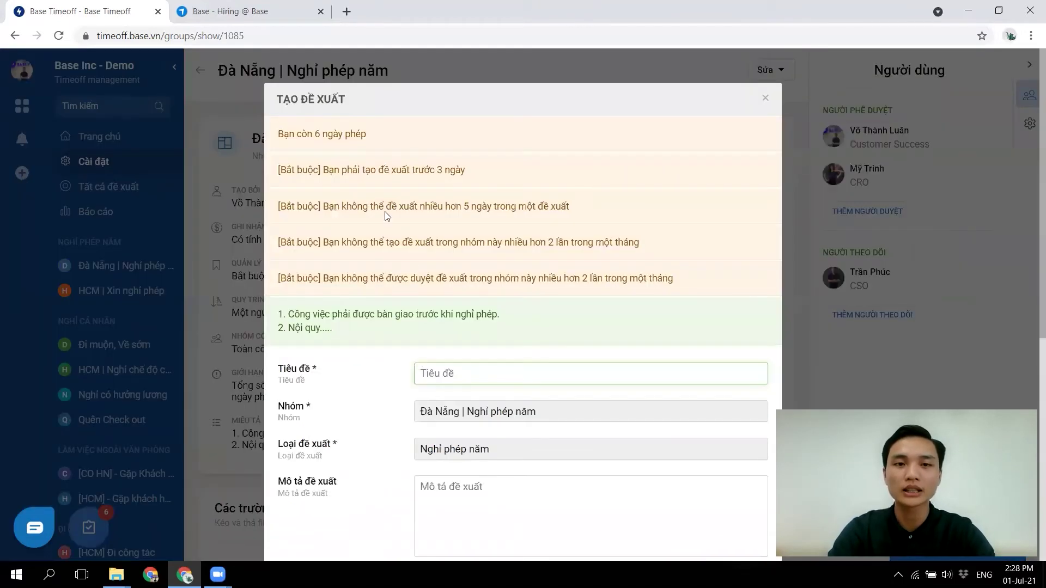
pyautogui.moveTo(280, 134); pyautogui.dragTo(394, 141)
pyautogui.click(394, 141)
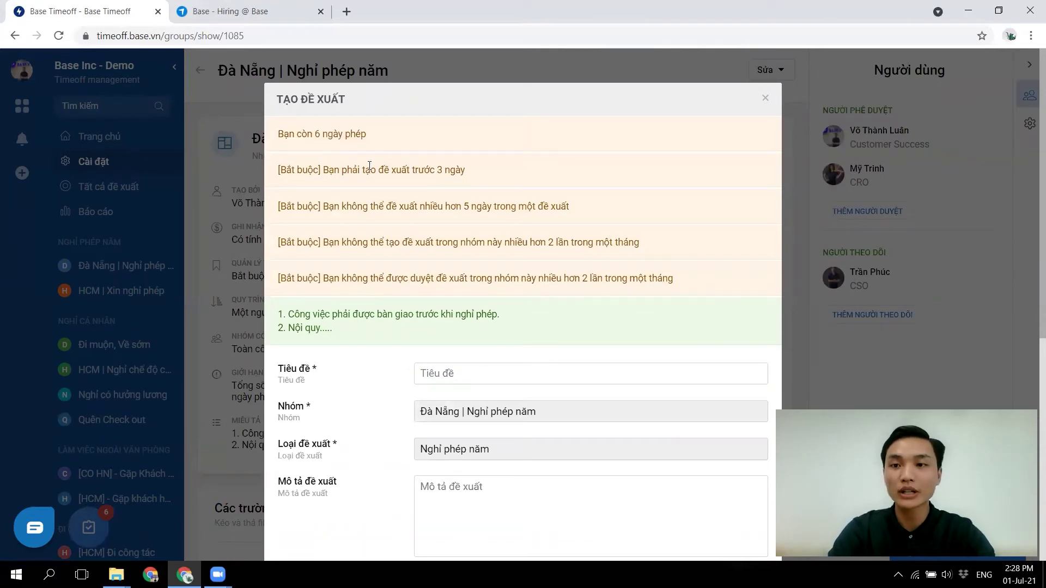
pyautogui.moveTo(329, 173); pyautogui.dragTo(466, 177)
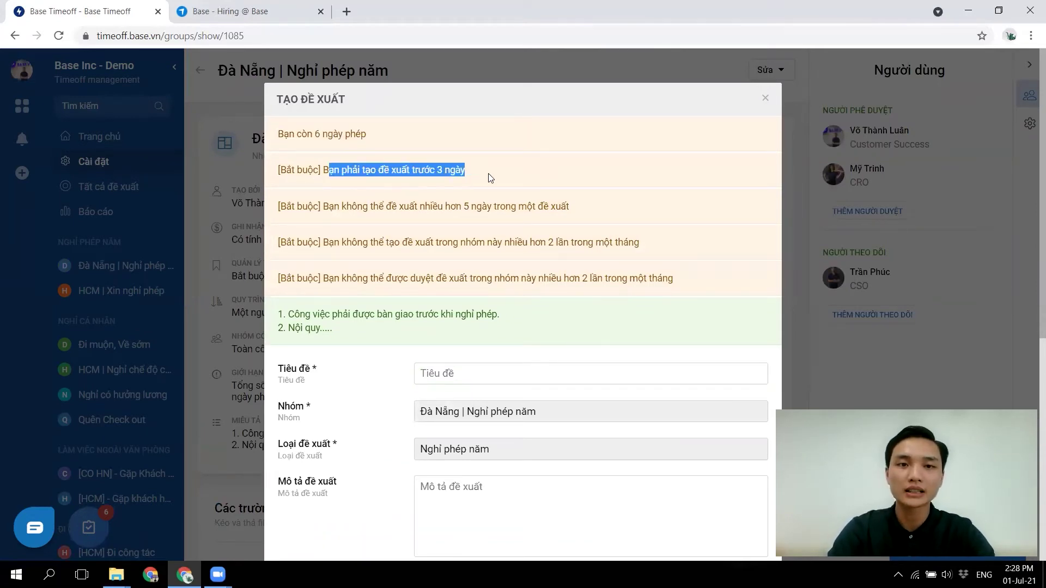
pyautogui.click(505, 175)
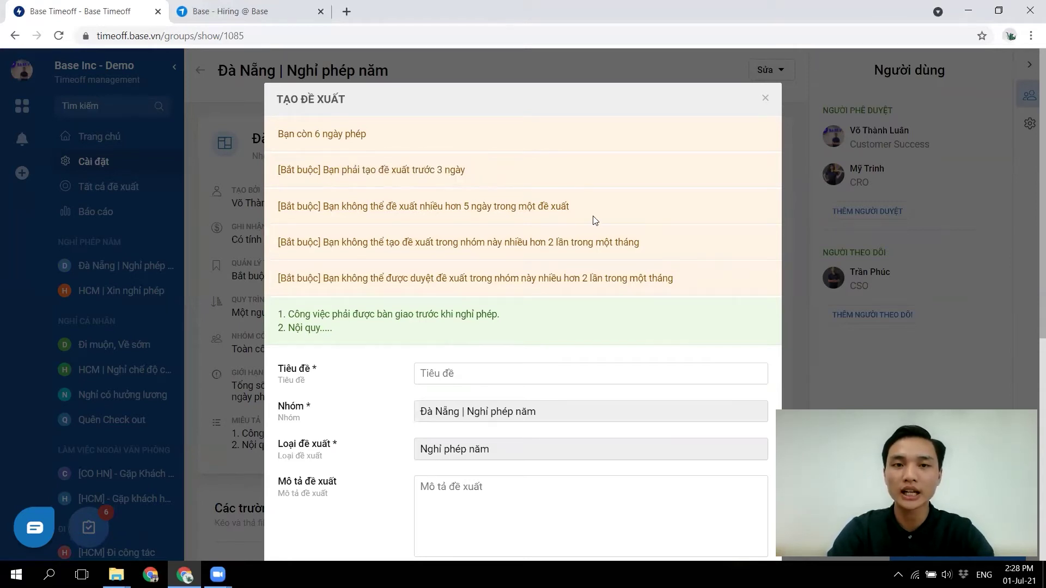
pyautogui.scroll(-2, 593, 220)
pyautogui.tripleClick(317, 247)
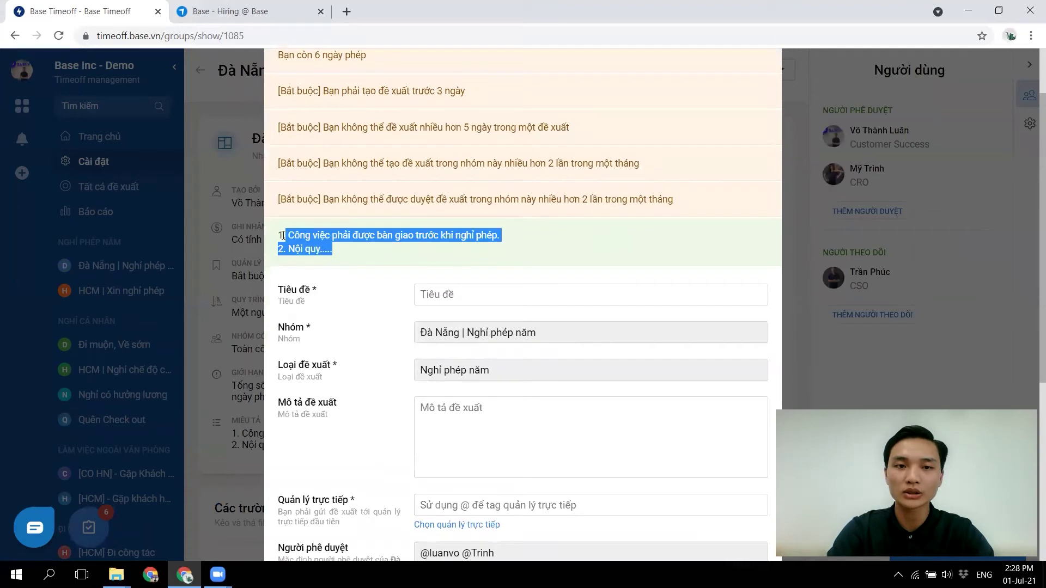
pyautogui.click(389, 246)
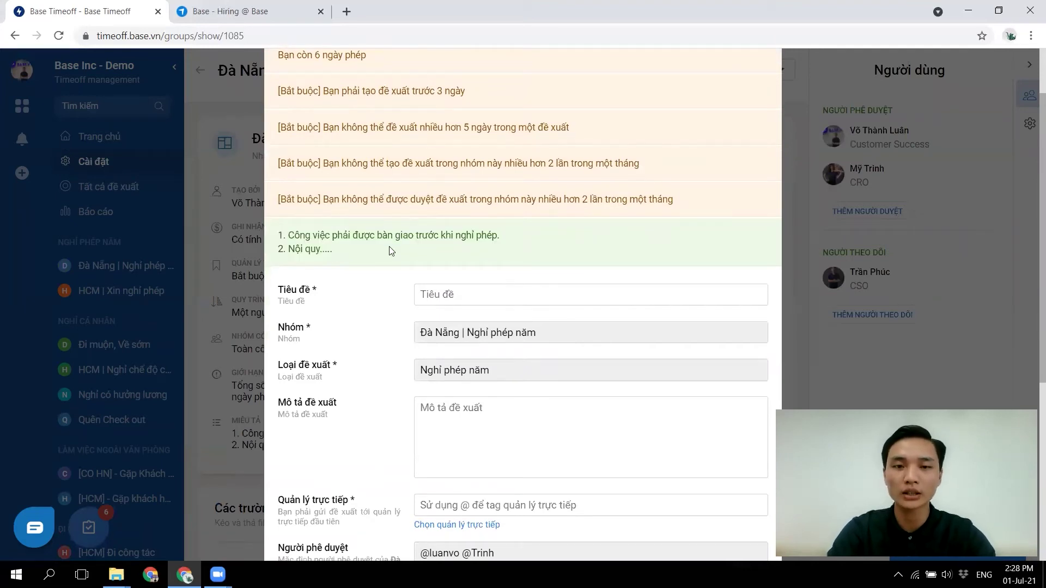
pyautogui.scroll(-2, 485, 261)
pyautogui.click(484, 210)
pyautogui.click(483, 336)
pyautogui.scroll(-2, 484, 338)
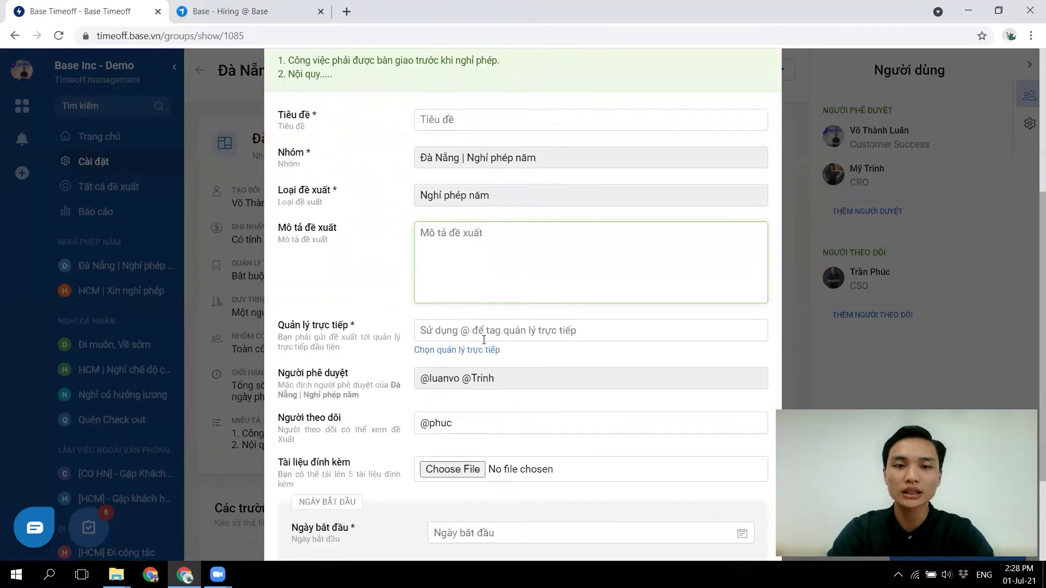
pyautogui.click(447, 352)
pyautogui.scroll(-3, 446, 355)
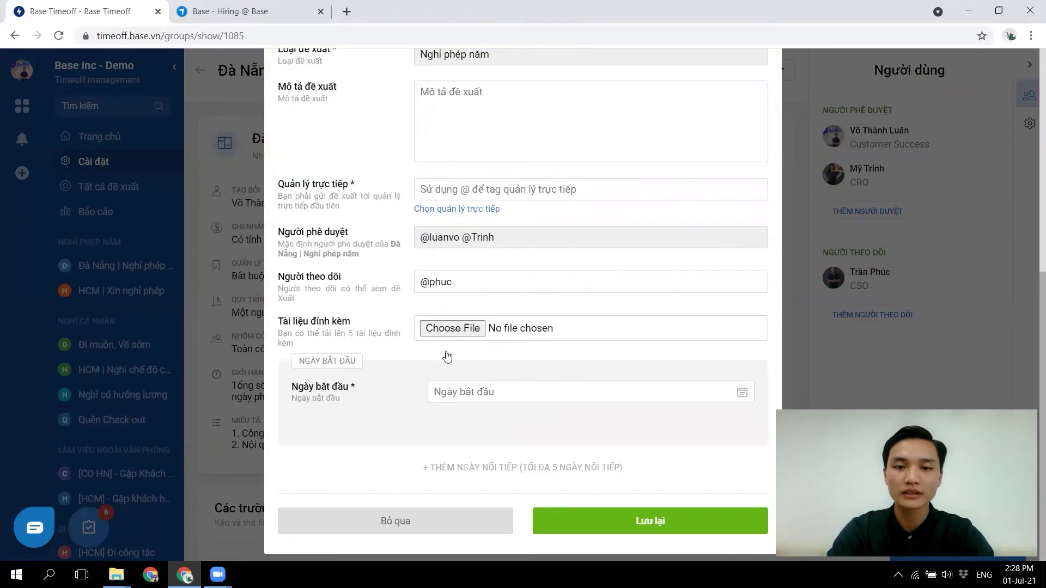
pyautogui.scroll(3, 479, 395)
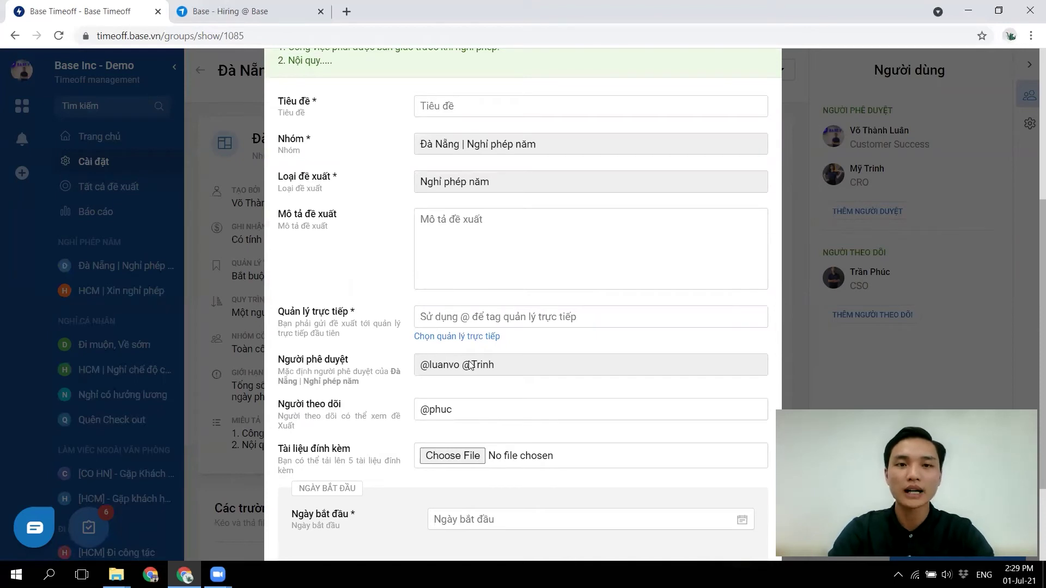
pyautogui.scroll(-2, 470, 365)
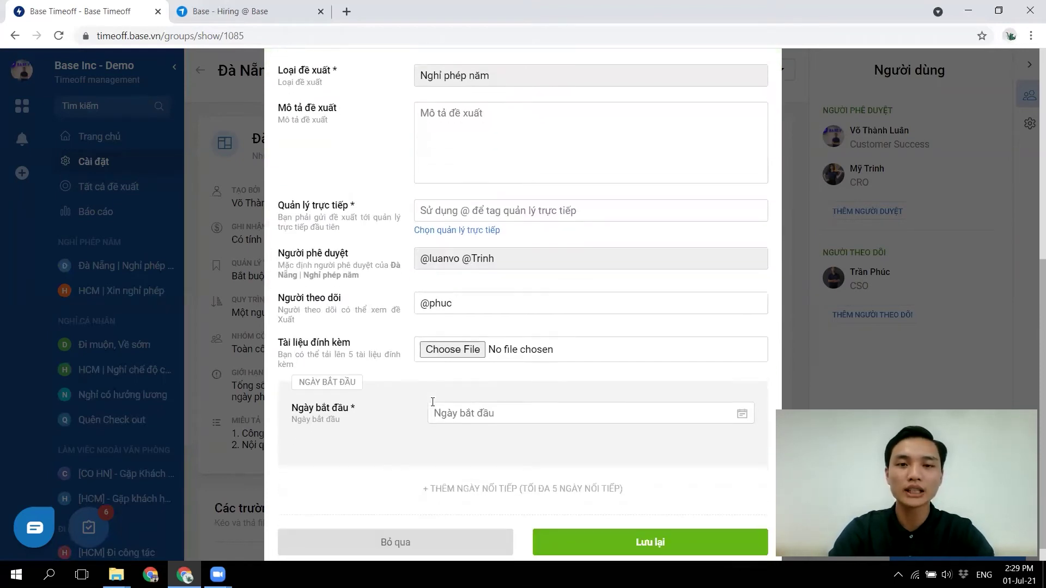
pyautogui.scroll(-1, 394, 446)
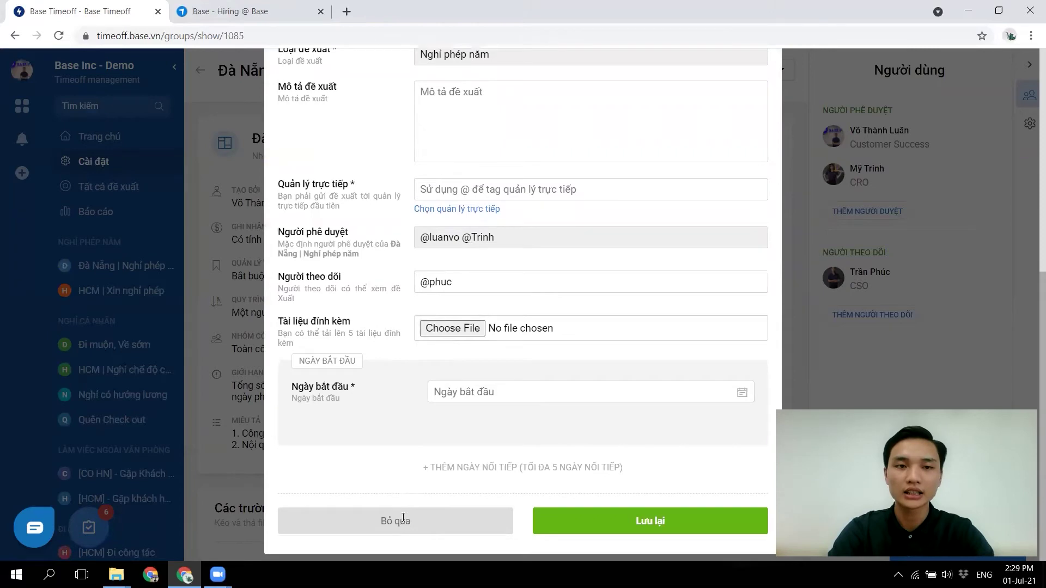
pyautogui.click(404, 520)
pyautogui.scroll(-3, 502, 392)
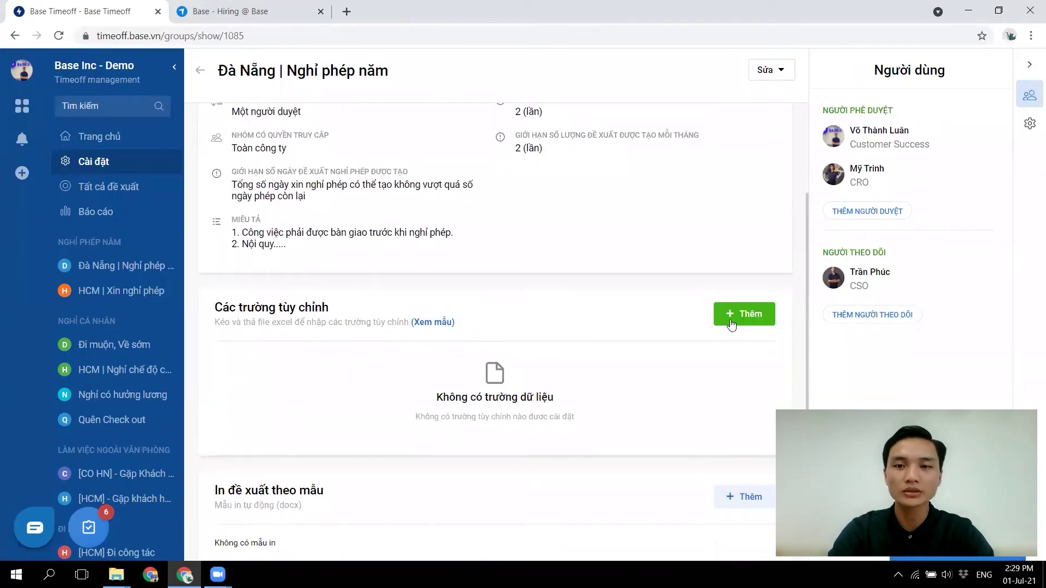
# - Add a multi-line text custom field named 'Lý do nghỉ phép'
pyautogui.click(739, 326)
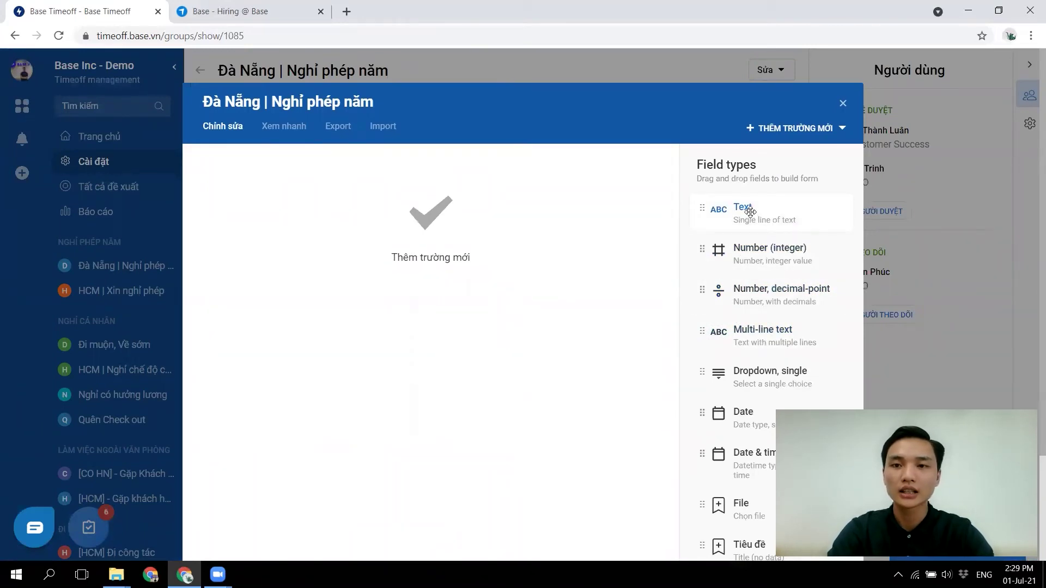
pyautogui.click(749, 217)
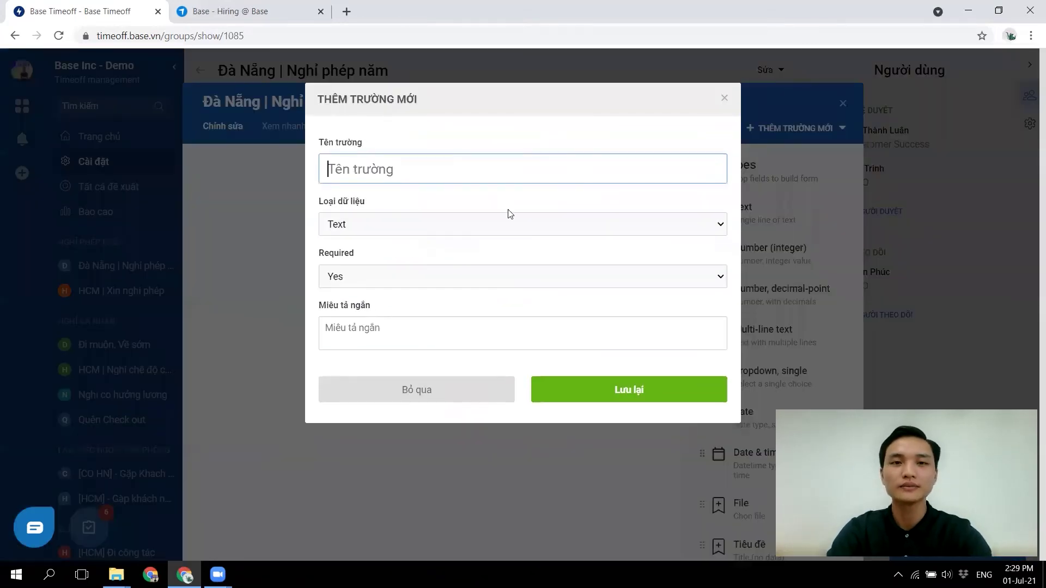
pyautogui.write('Lý do nghỉ')
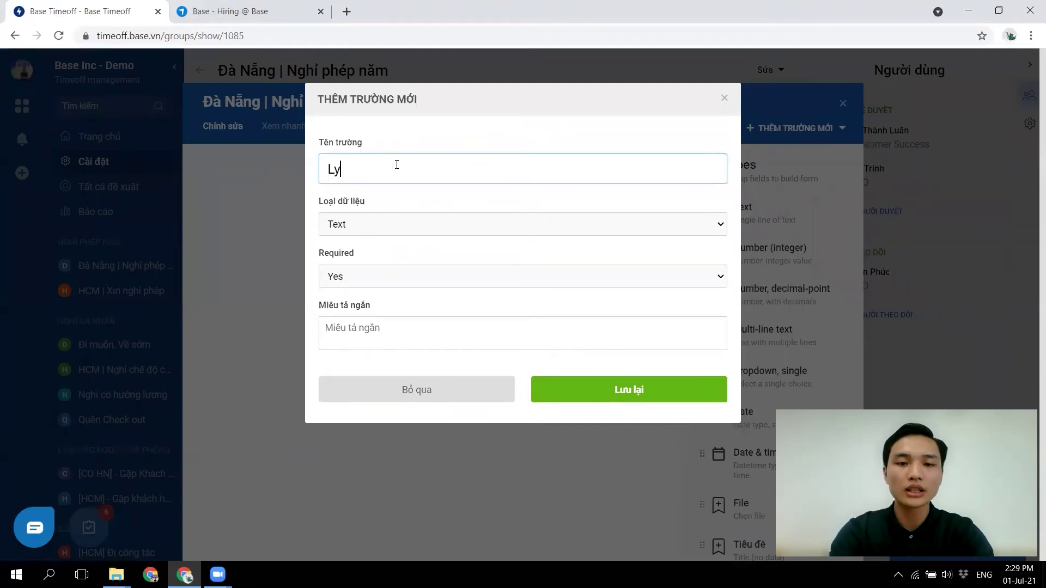
pyautogui.write(' phép')
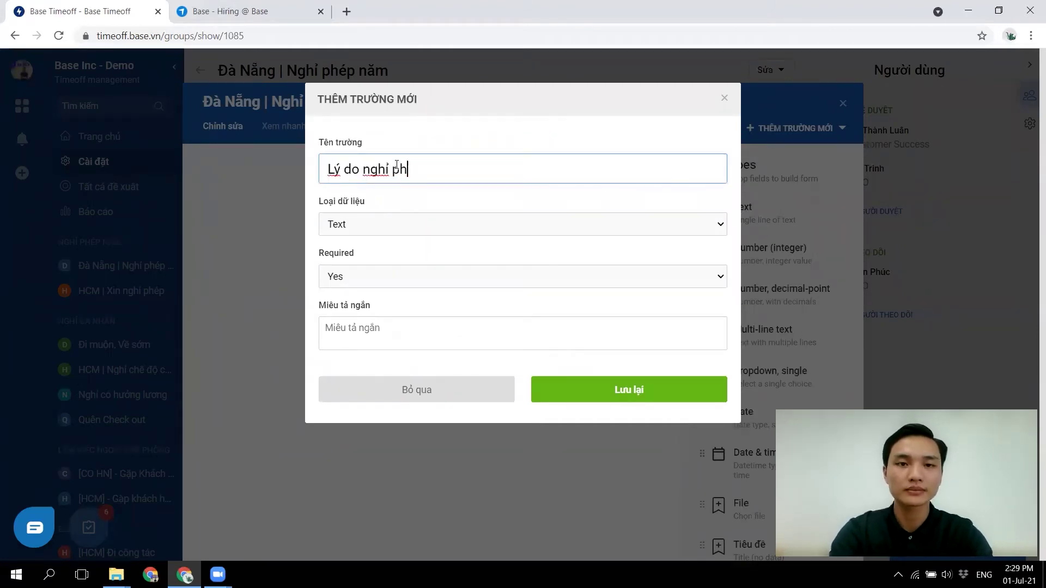
pyautogui.click(376, 221)
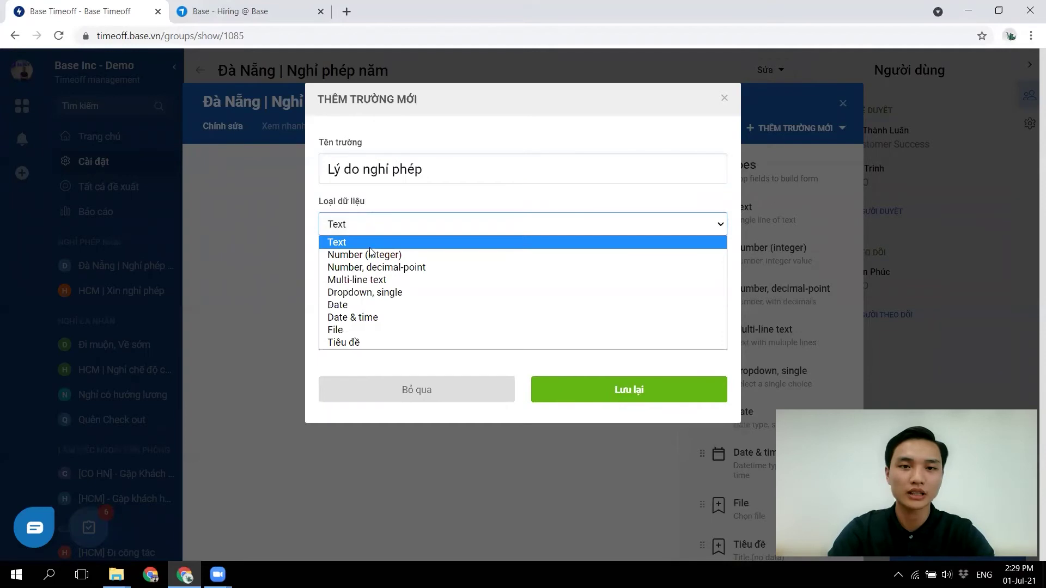
pyautogui.click(362, 279)
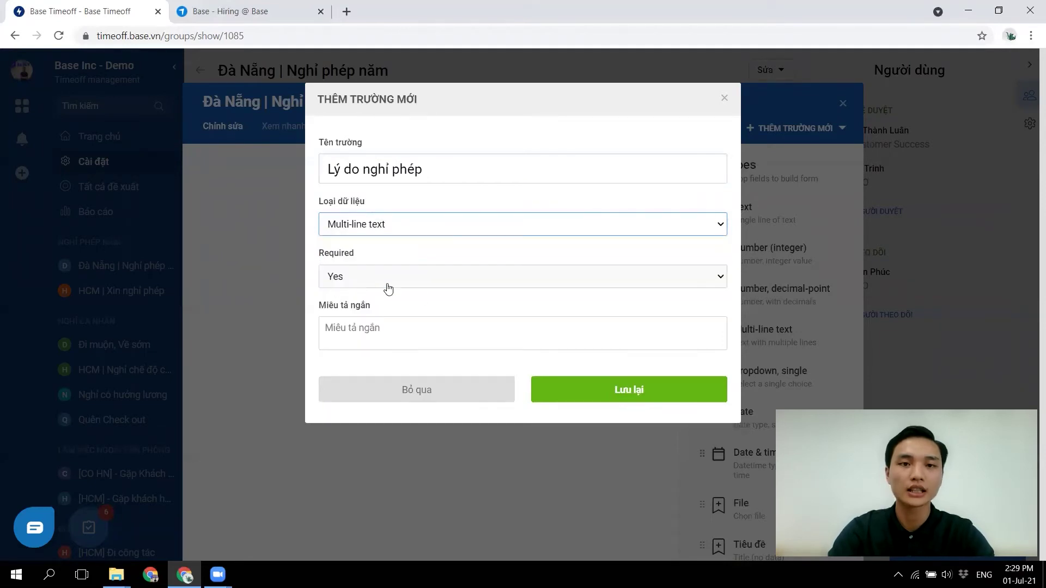
pyautogui.click(625, 389)
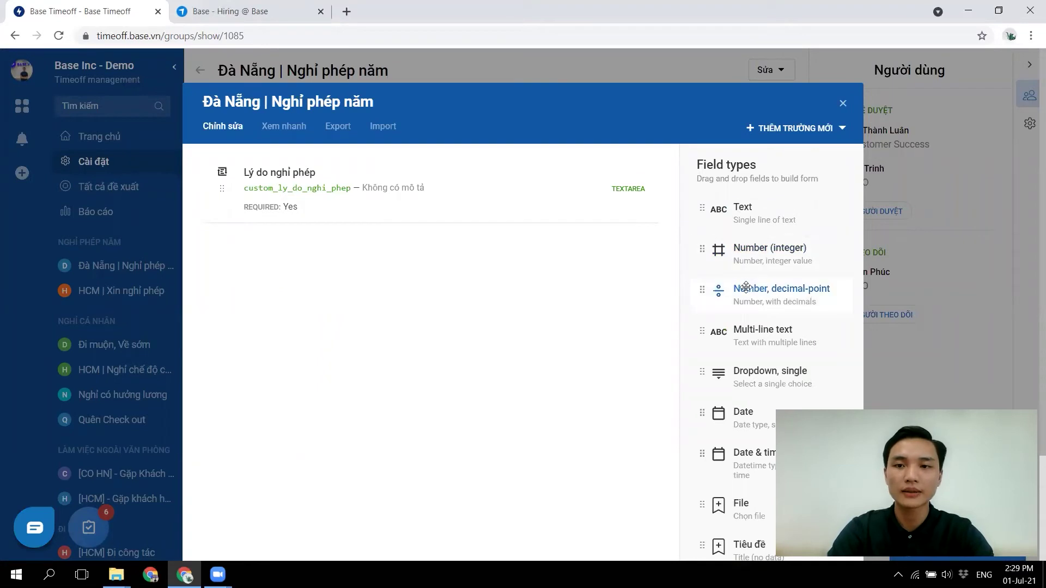
# - Add a single-choice dropdown field 'Bàn giao công việc' with options Có and Không
pyautogui.click(751, 374)
pyautogui.write('Ban giao công vie')
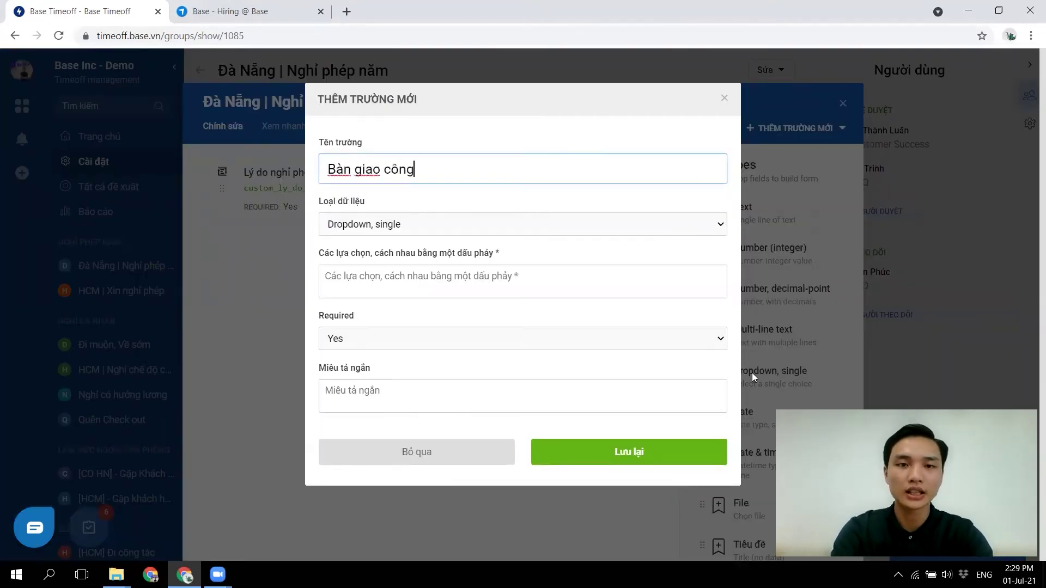
pyautogui.write('c')
pyautogui.click(444, 283)
pyautogui.write('Có, Không')
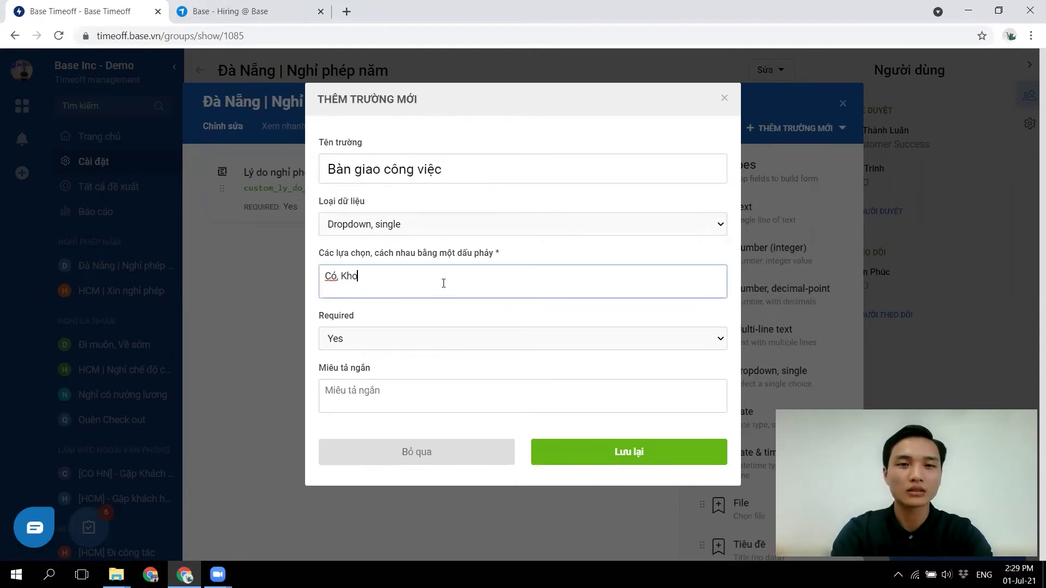
pyautogui.click(586, 452)
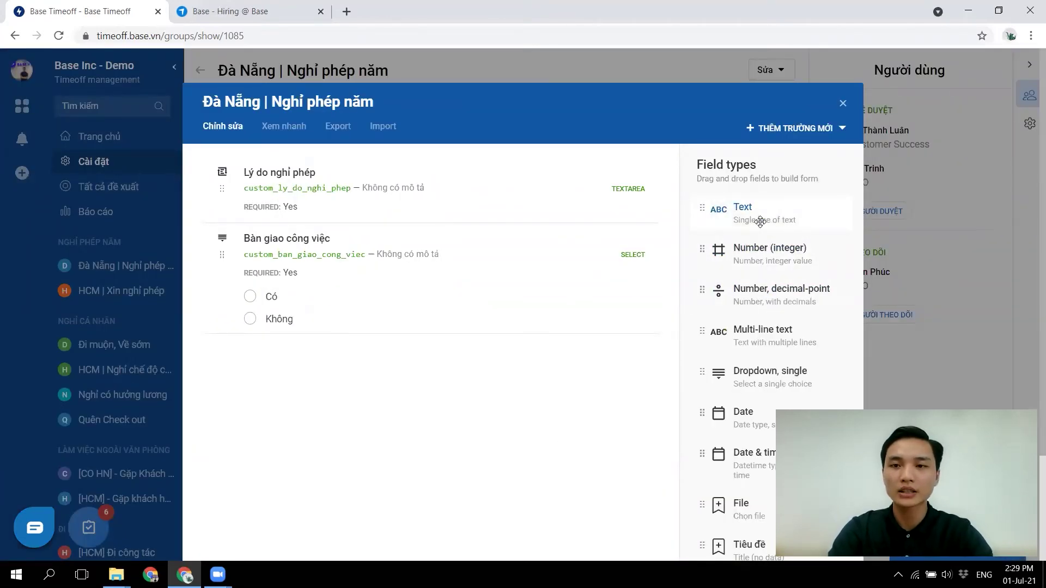
# - Add a multi-line text field named 'Các công việc sẽ bàn giao'
pyautogui.click(761, 343)
pyautogui.write('Các cô')
pyautogui.write('ng việc sẽ bàn giao')
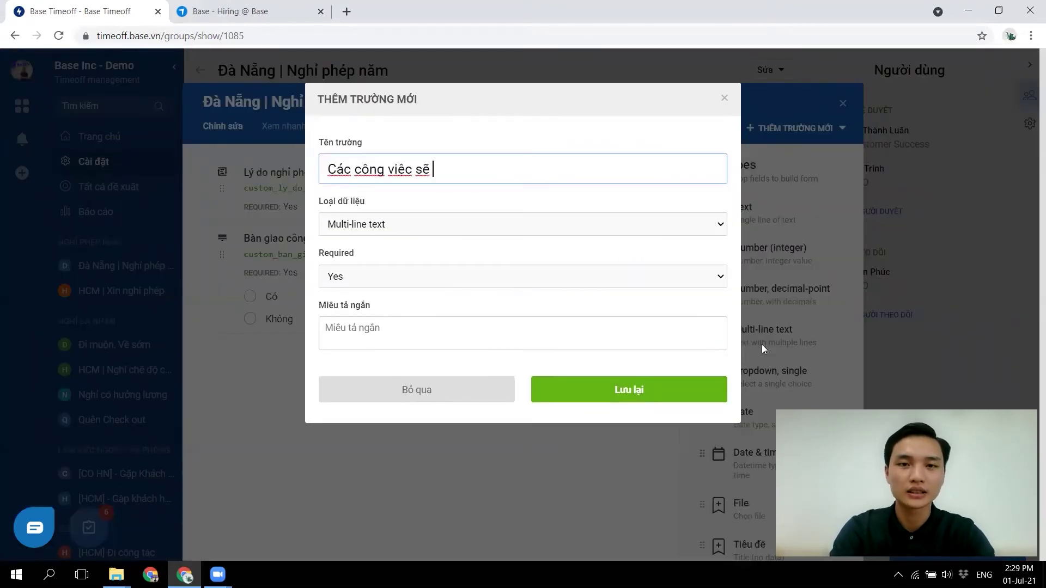
pyautogui.click(641, 391)
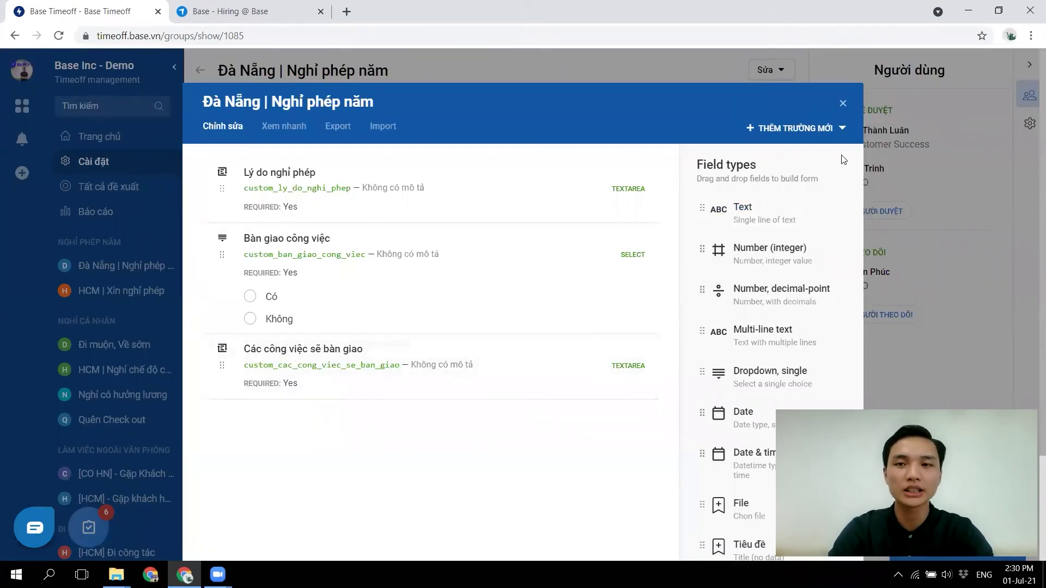
# - Start a new leave proposal in the group with a title citing annual leave due to illness
pyautogui.click(842, 104)
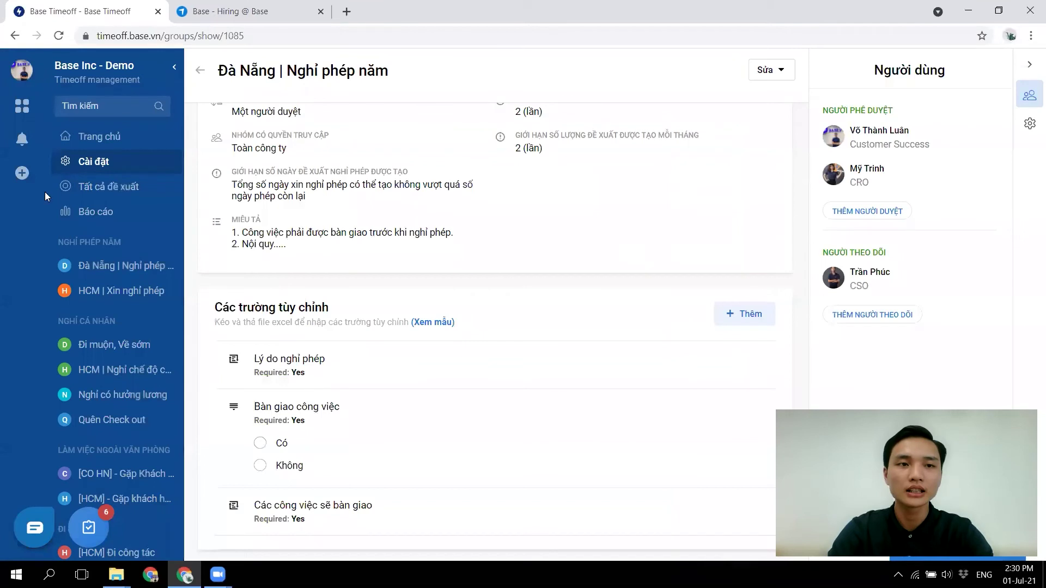
pyautogui.click(21, 174)
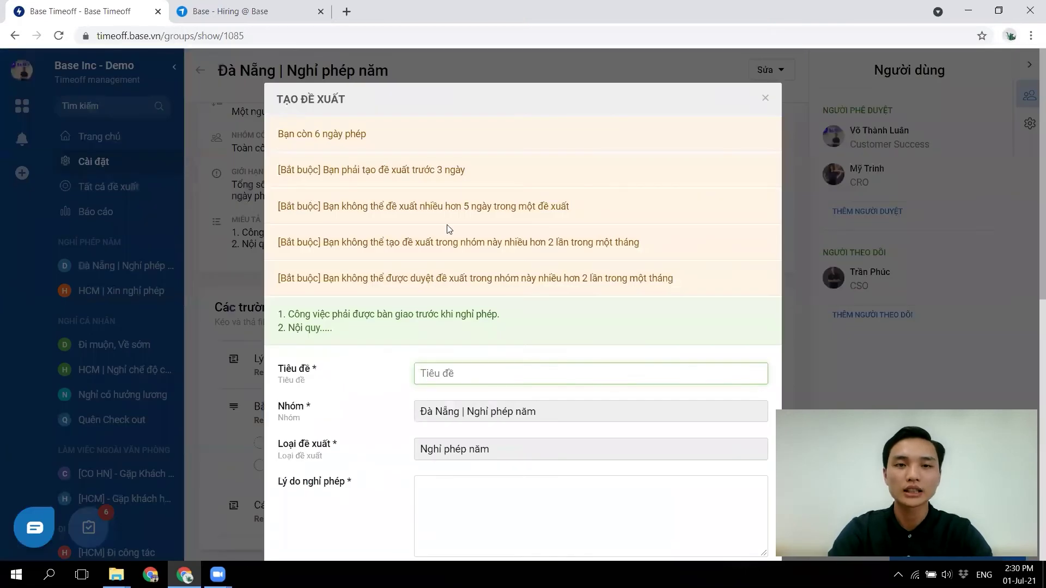
pyautogui.scroll(-2, 460, 230)
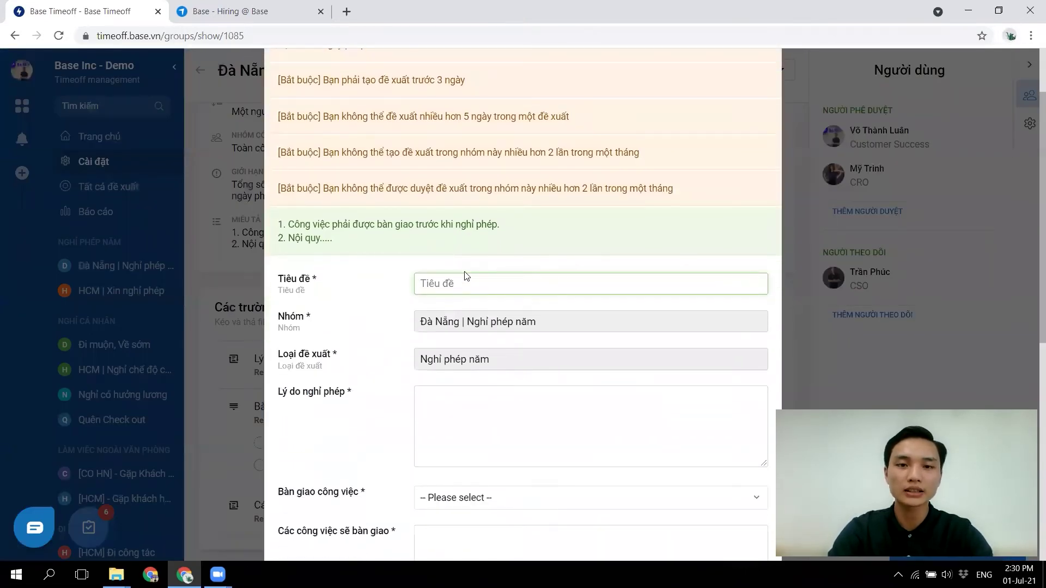
pyautogui.write('Luân nghỉ')
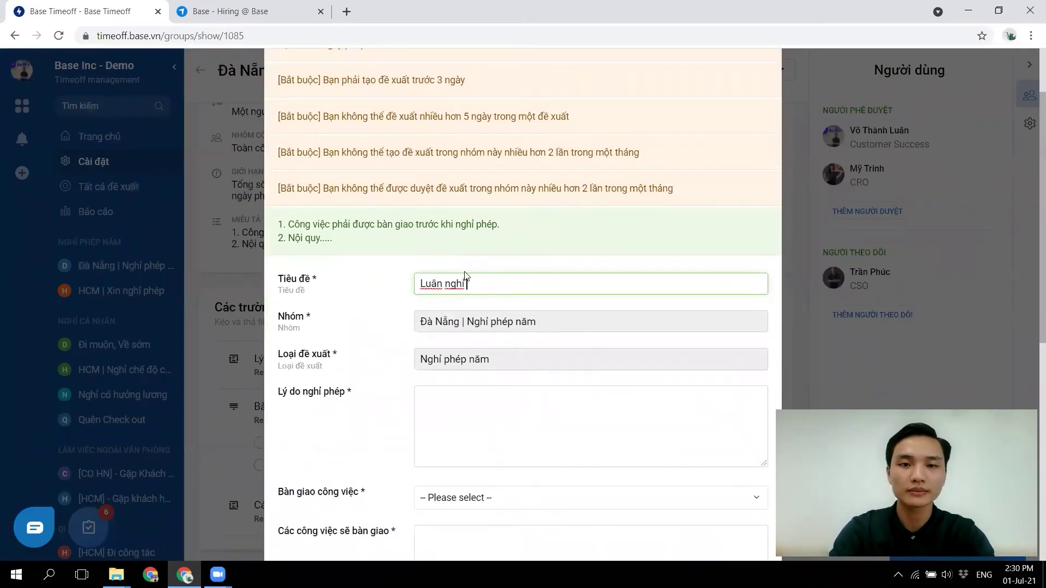
pyautogui.write(' pheps nawm ')
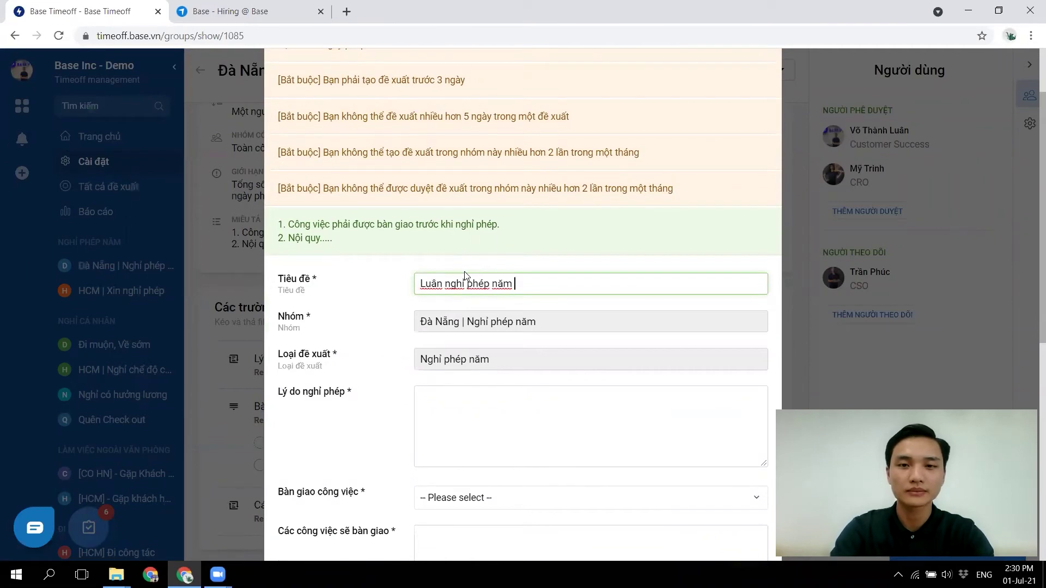
pyautogui.write('vif lys do o')
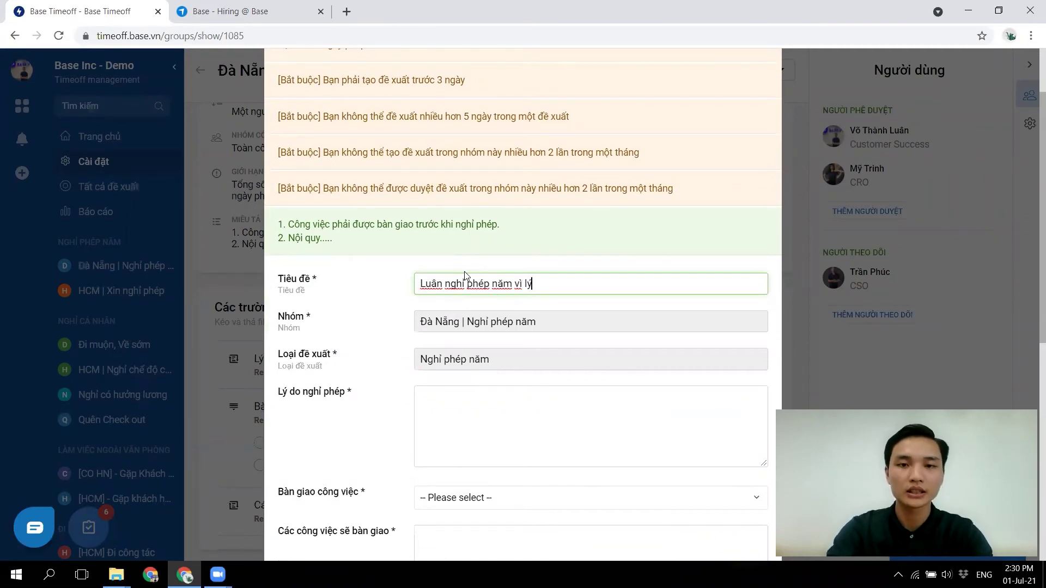
pyautogui.write('oms')
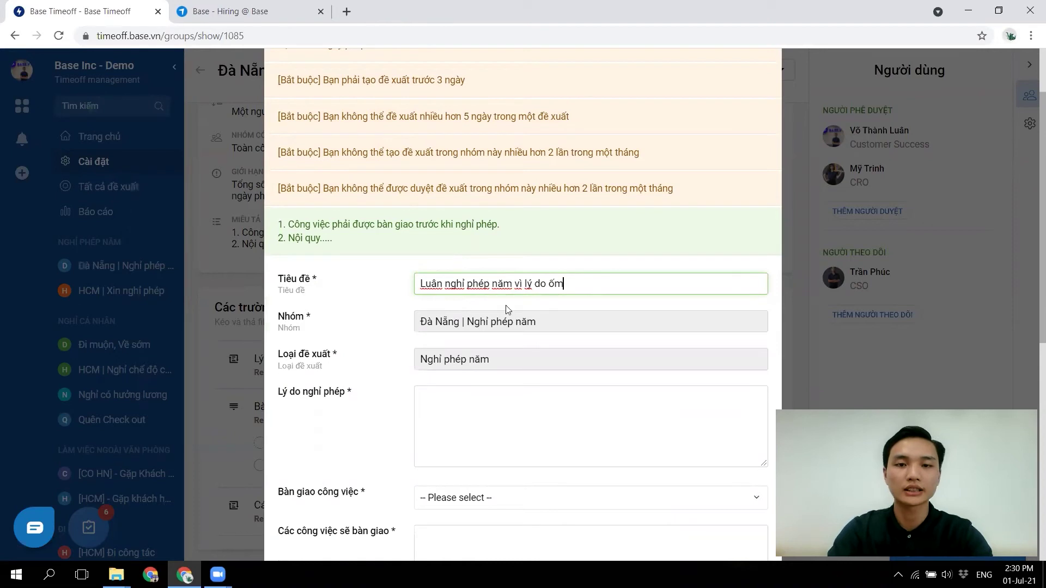
pyautogui.scroll(-2, 491, 377)
# - Enter reason 'Ốm nặng', set work handover to Có, and list handover tasks 1–3
pyautogui.click(491, 342)
pyautogui.write('Ooms ')
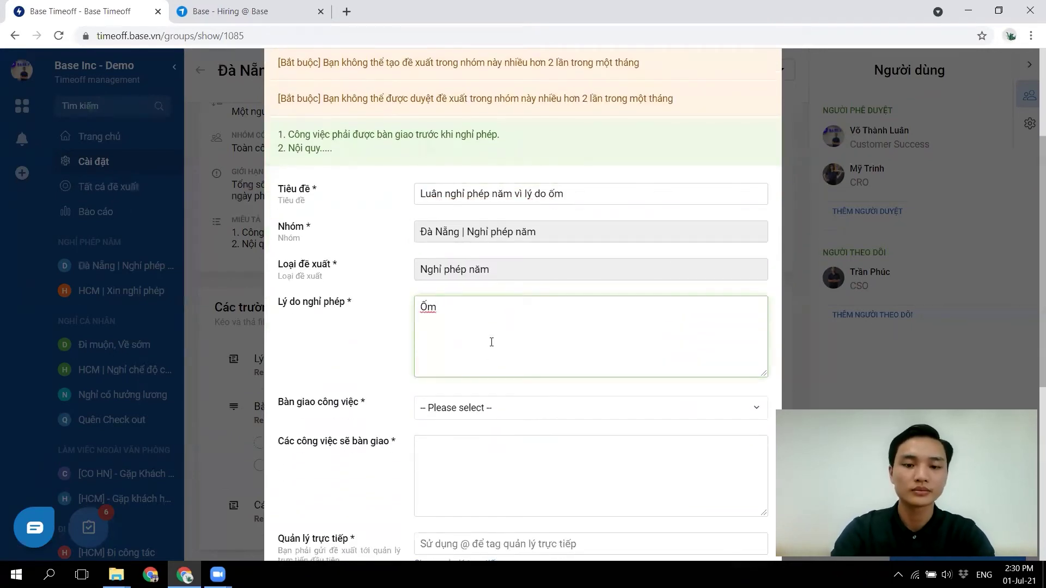
pyautogui.write('nawng')
pyautogui.click(484, 415)
pyautogui.click(452, 457)
pyautogui.click(451, 457)
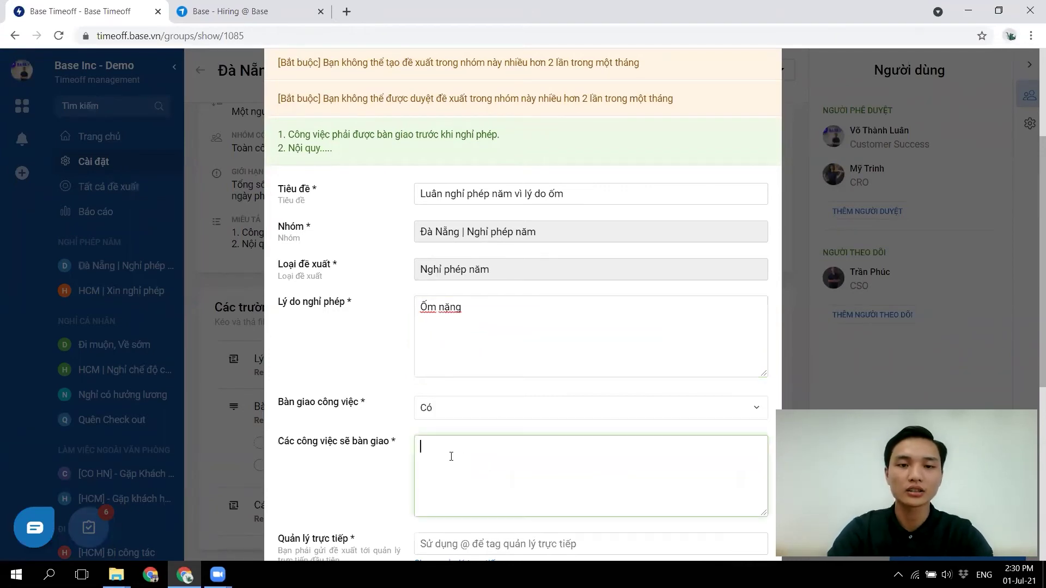
pyautogui.write('Banf giao cho ')
pyautogui.write('Truowng.')
pyautogui.press('Return')
pyautogui.write('1')
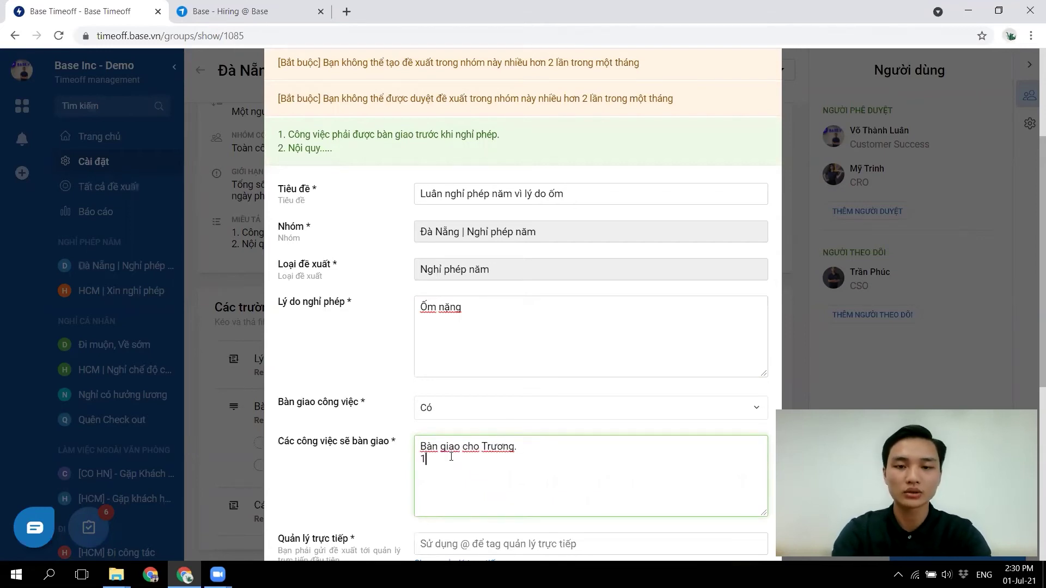
pyautogui.write('. 2. ')
pyautogui.write('3.')
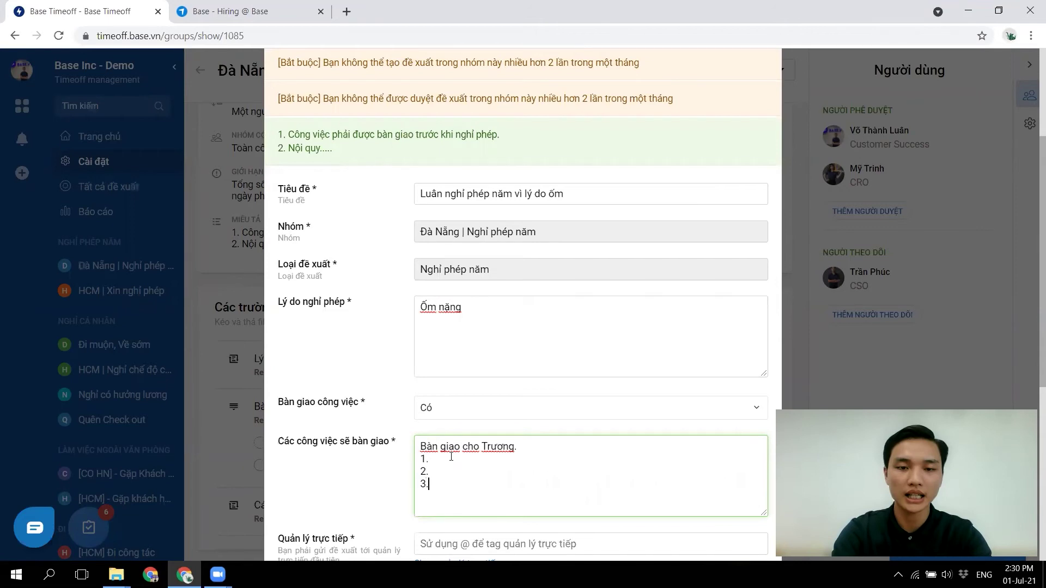
pyautogui.scroll(-6, 451, 456)
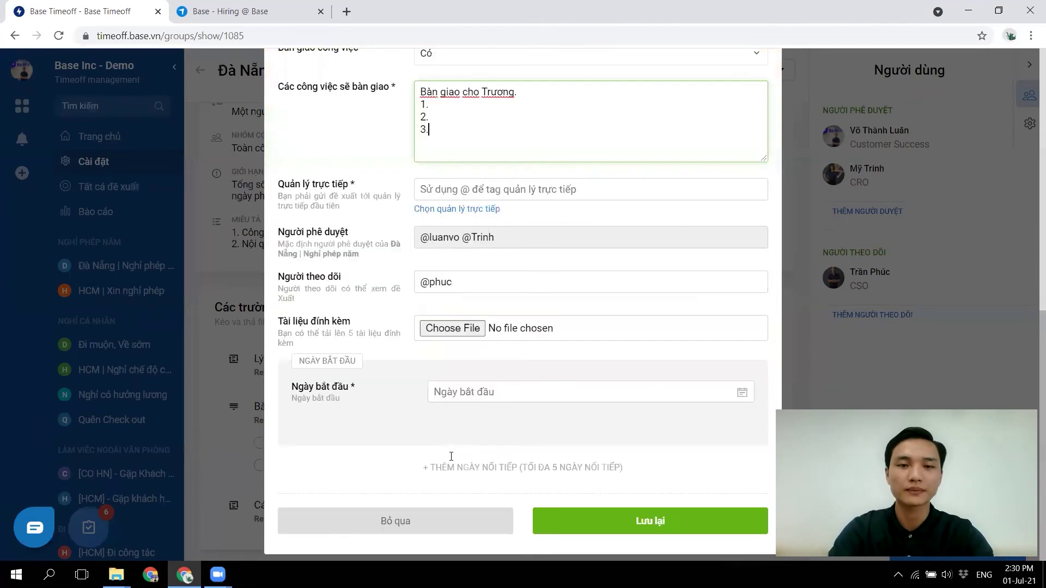
# - Assign the CEO as direct manager, request full days 06/07 and 07/07/2021, and submit
pyautogui.click(459, 209)
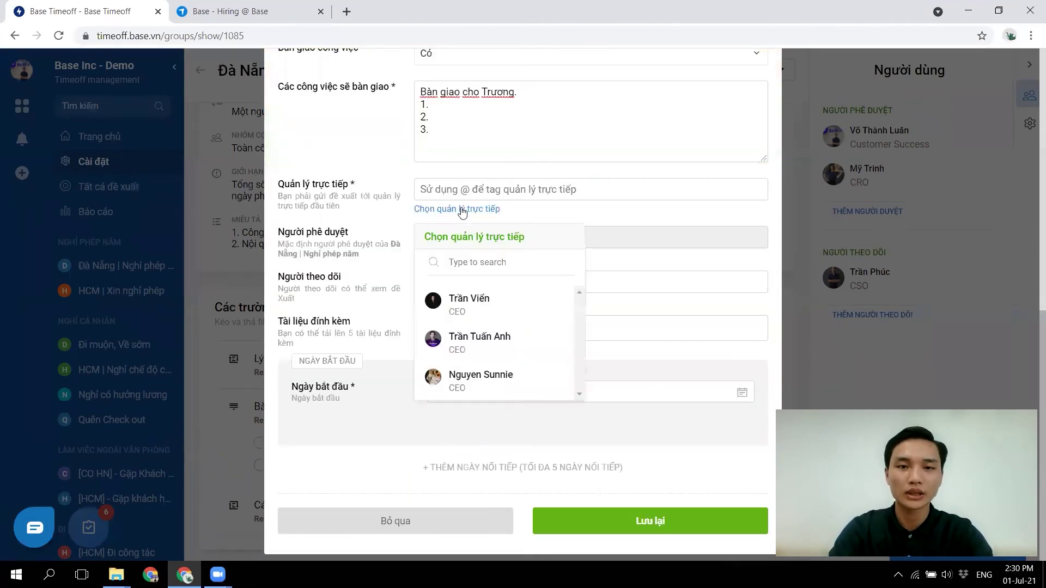
pyautogui.click(490, 341)
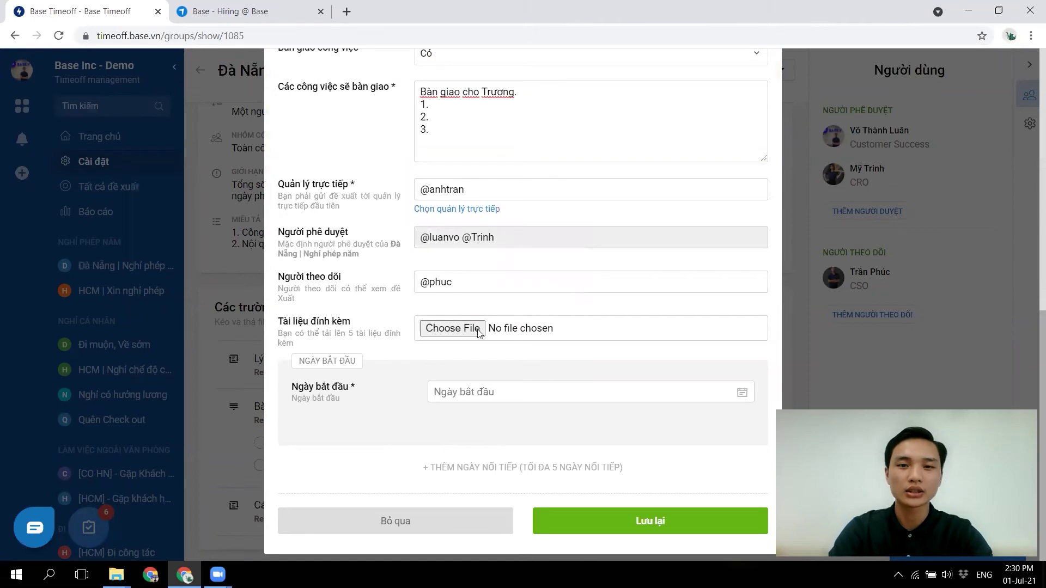
pyautogui.click(451, 392)
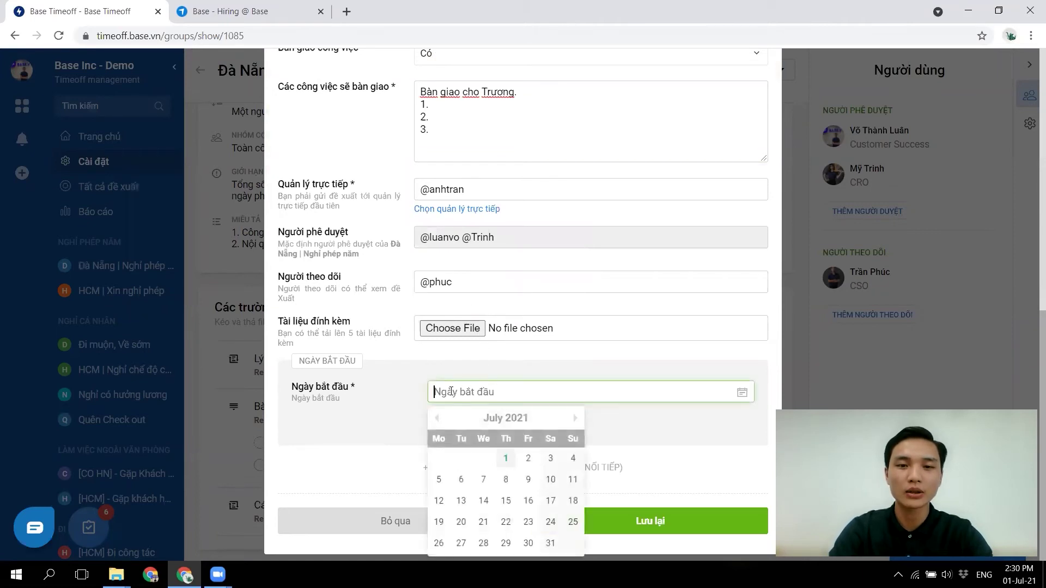
pyautogui.click(466, 483)
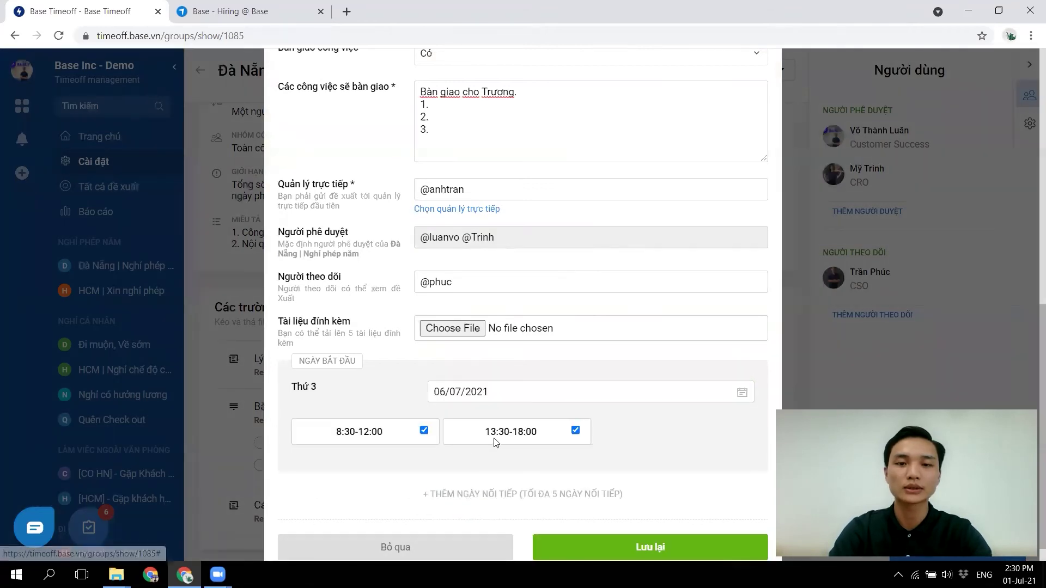
pyautogui.scroll(-1, 540, 445)
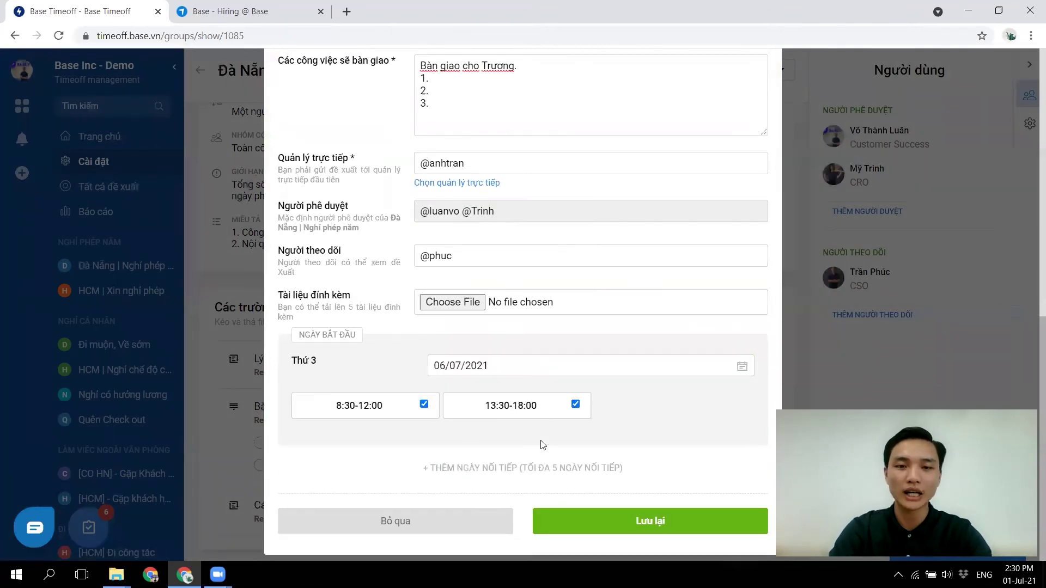
pyautogui.click(494, 470)
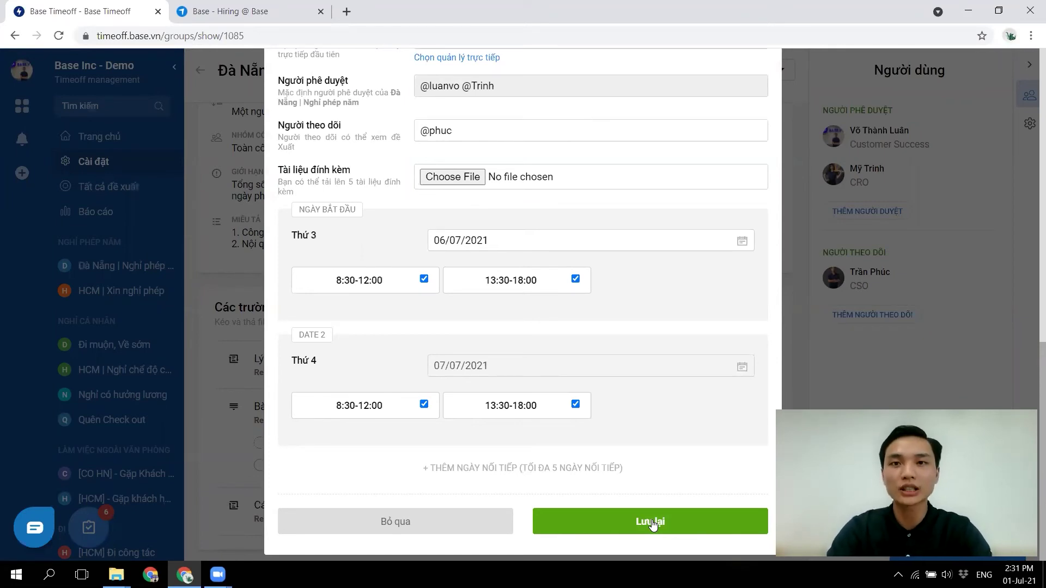
pyautogui.click(653, 523)
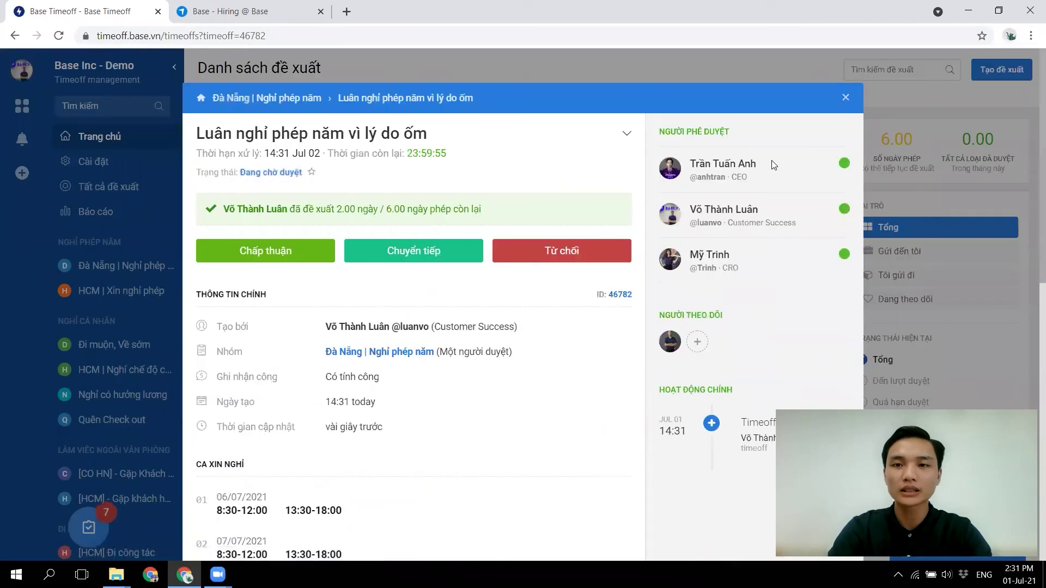
pyautogui.moveTo(743, 165); pyautogui.dragTo(683, 158)
pyautogui.click(782, 155)
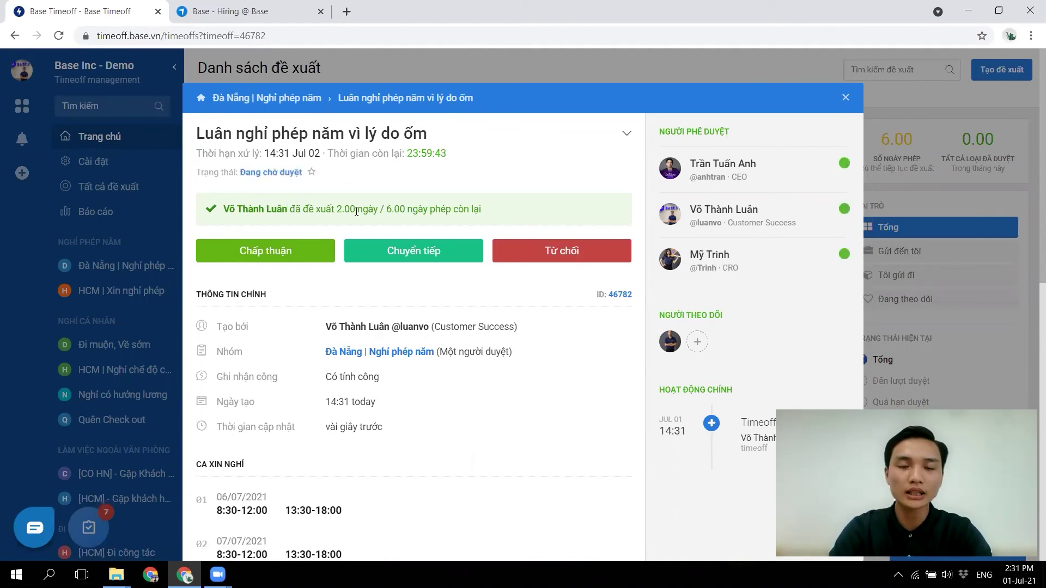
pyautogui.moveTo(384, 209); pyautogui.dragTo(504, 208)
pyautogui.click(505, 208)
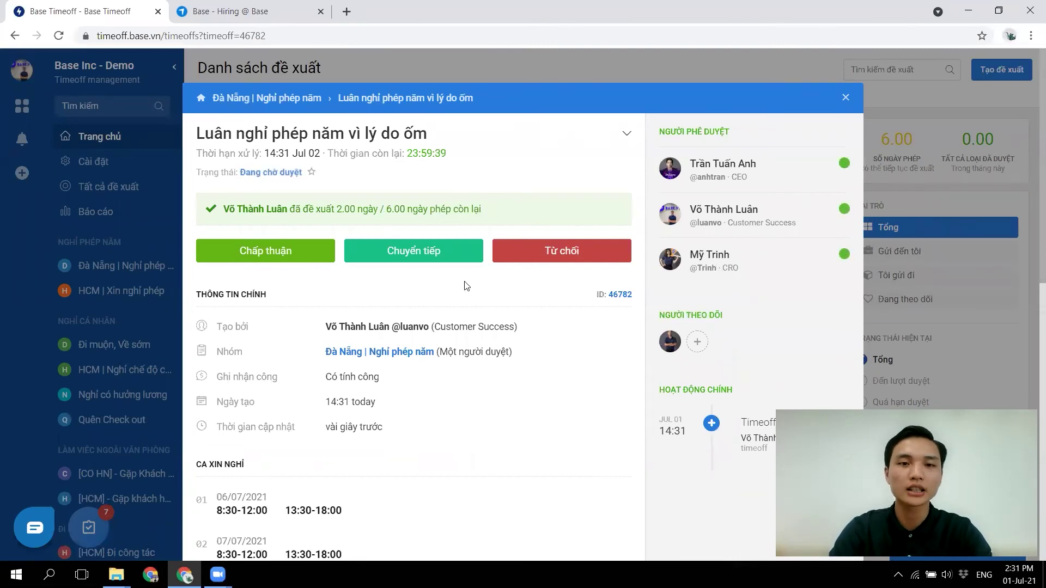
pyautogui.scroll(-2, 465, 281)
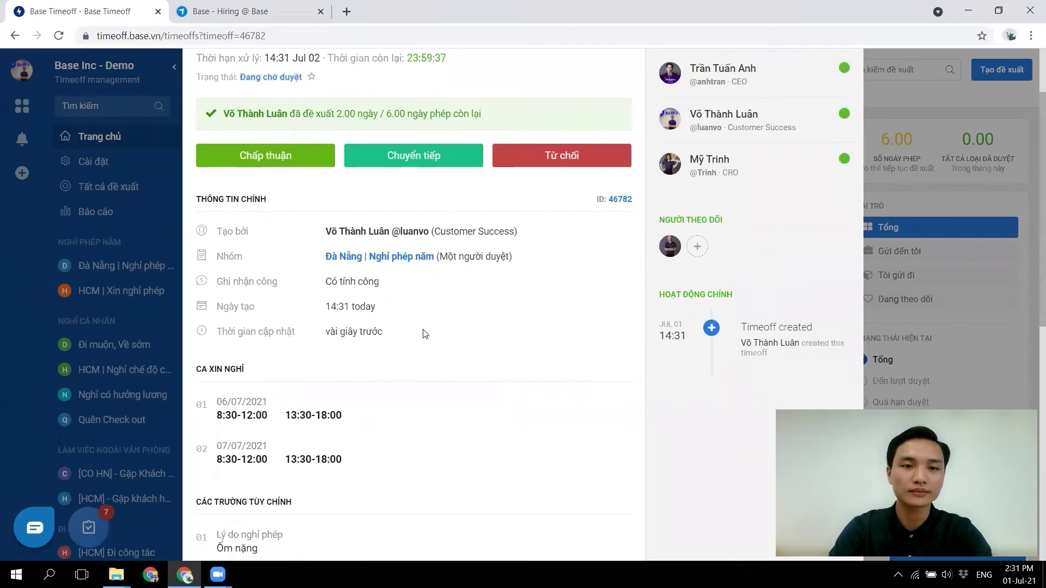
pyautogui.scroll(-1, 424, 334)
pyautogui.scroll(-1, 424, 334)
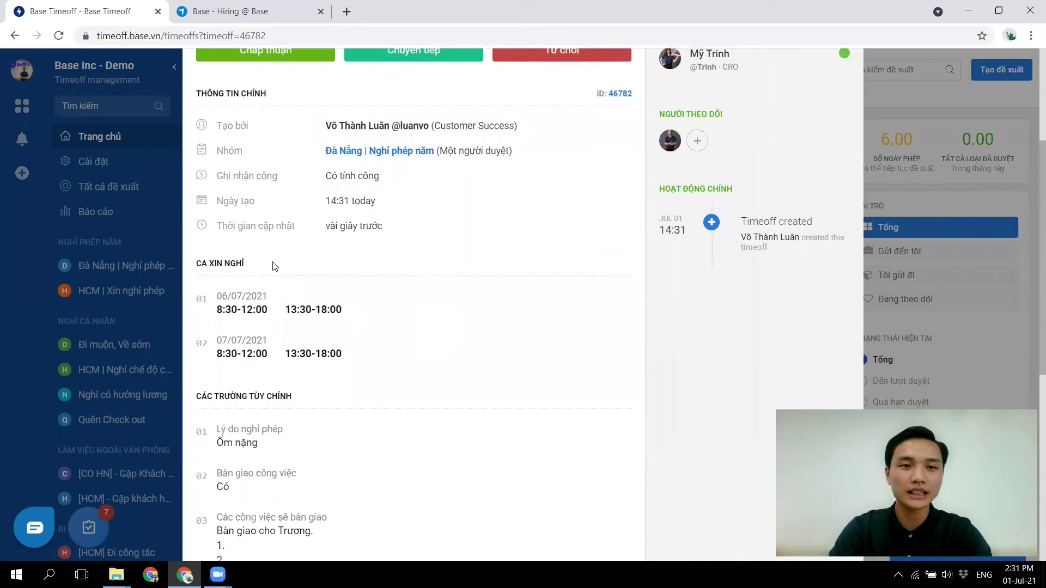
pyautogui.scroll(-7, 364, 360)
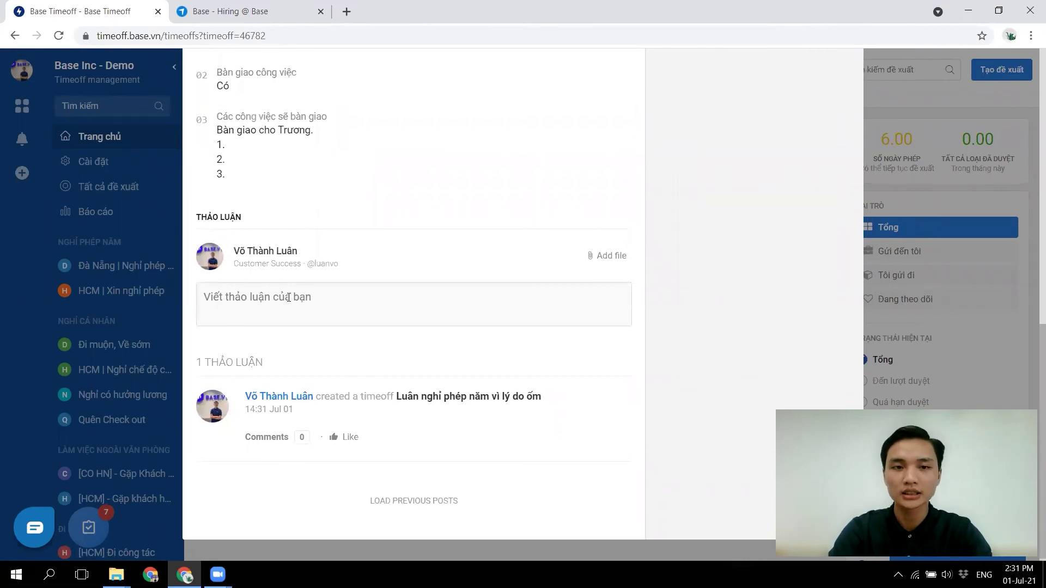
pyautogui.scroll(8, 289, 298)
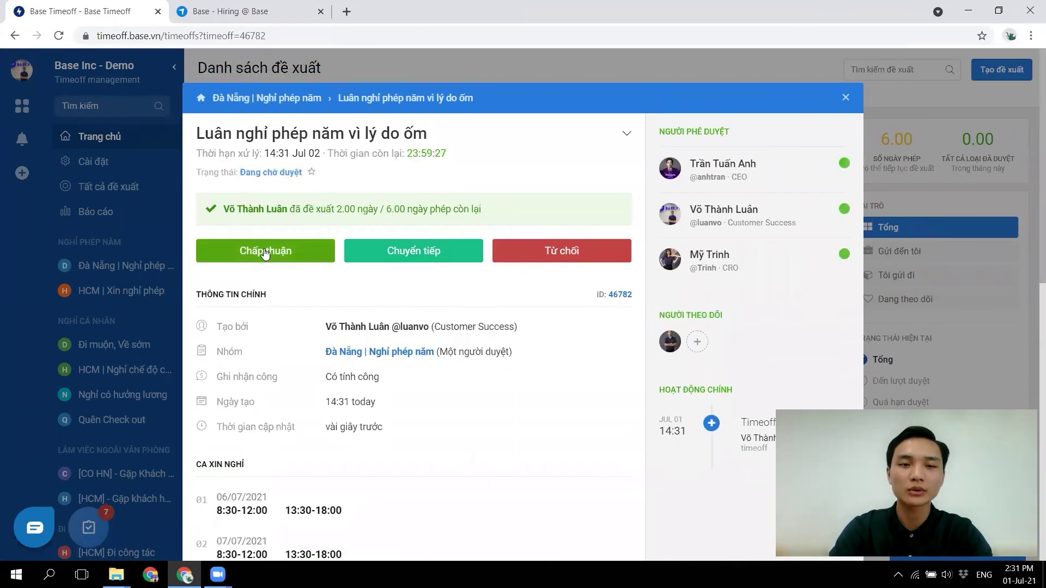
pyautogui.click(264, 251)
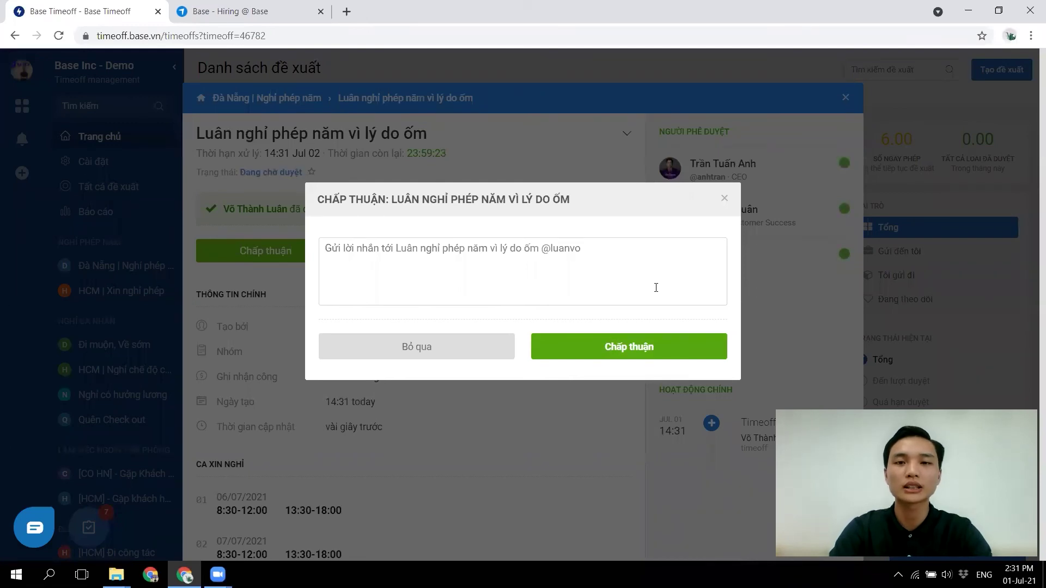
pyautogui.click(725, 199)
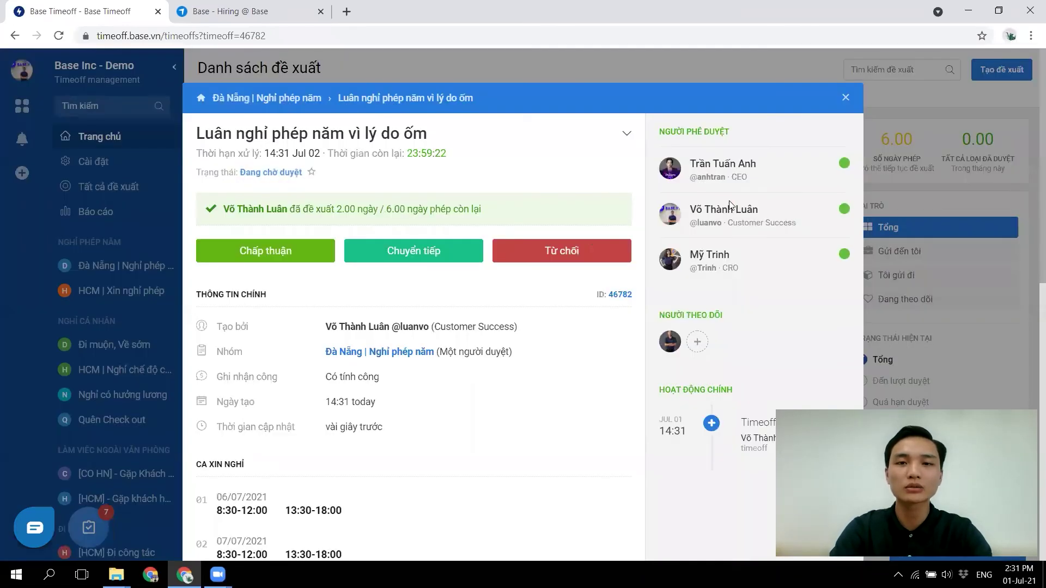
pyautogui.click(574, 260)
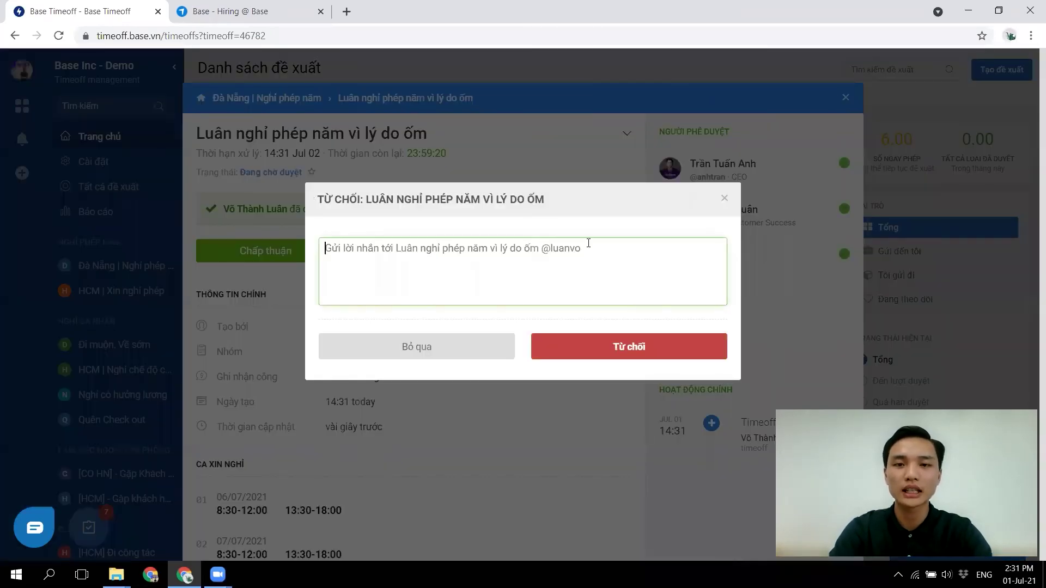
pyautogui.click(723, 199)
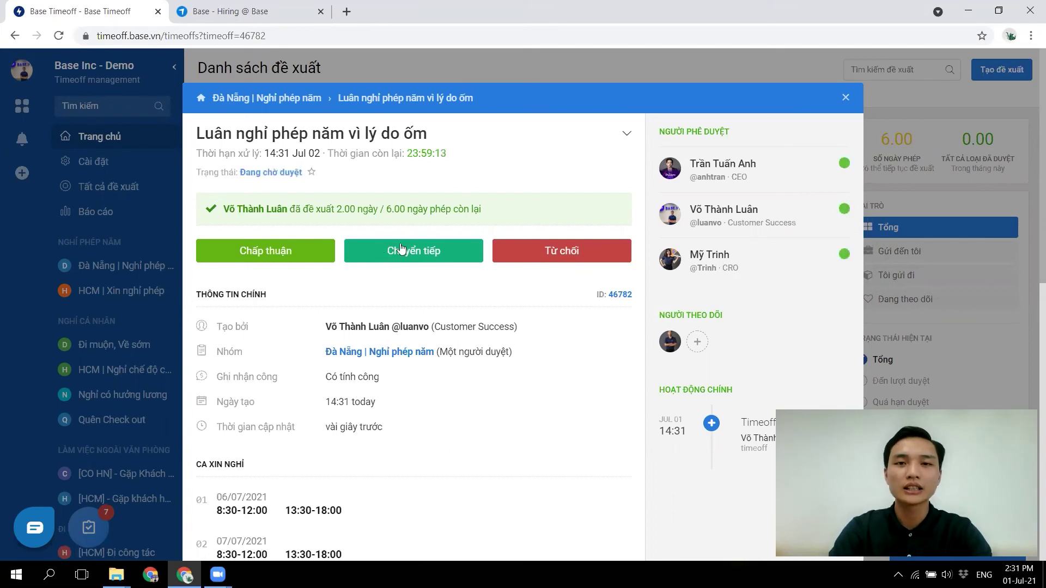
# - Close the sick-leave proposal details and review the four-proposal list, noting the 6.00 remaining leave days
pyautogui.click(845, 98)
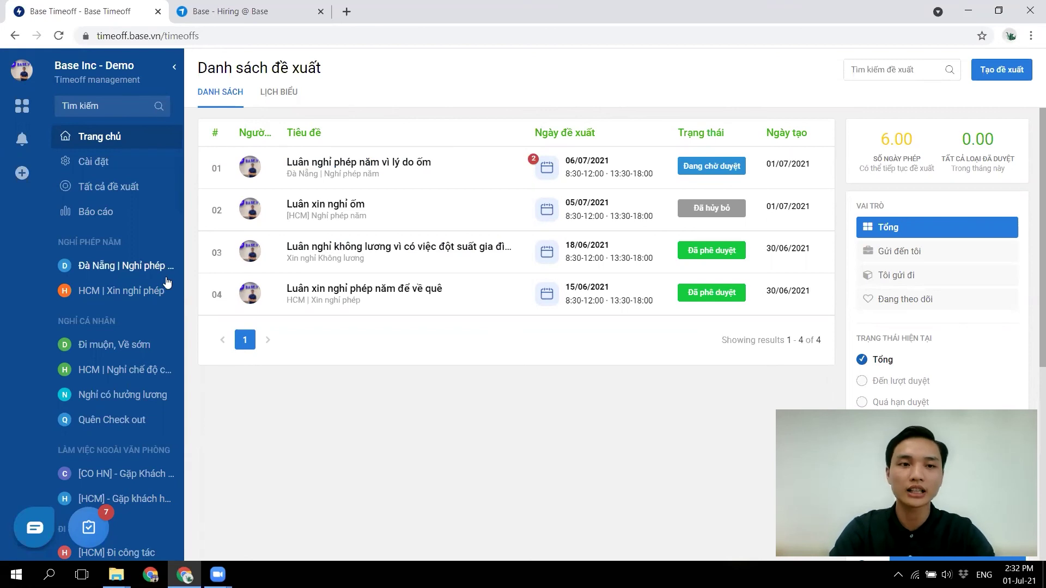
pyautogui.scroll(-4, 166, 282)
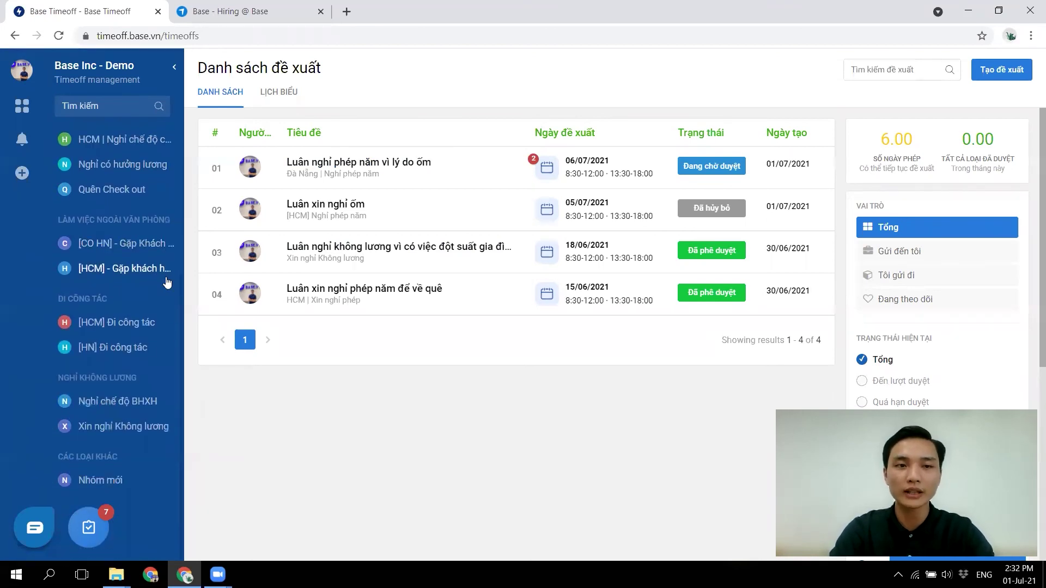
pyautogui.scroll(4, 167, 282)
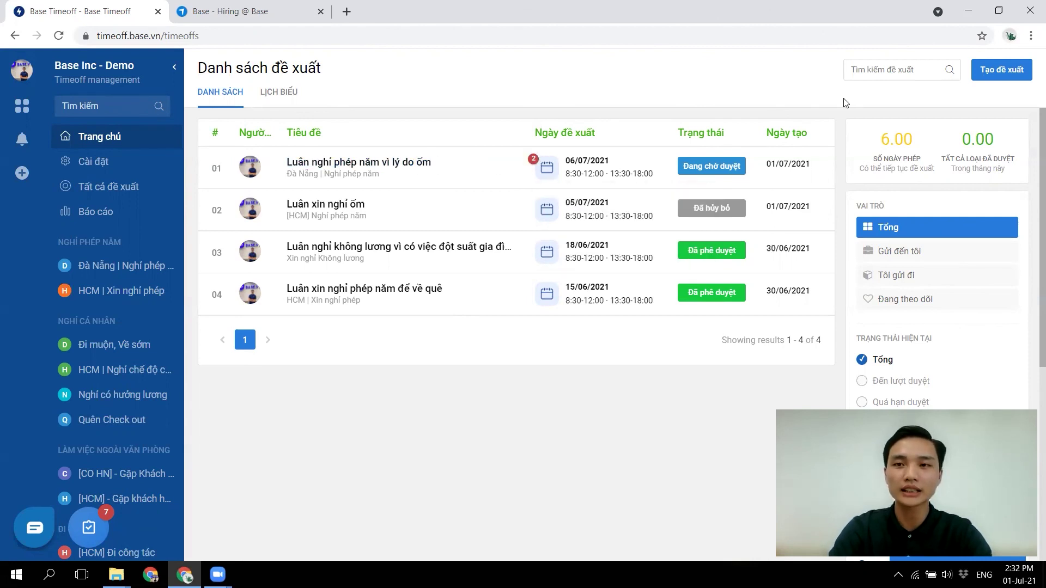
pyautogui.moveTo(878, 144); pyautogui.dragTo(927, 146)
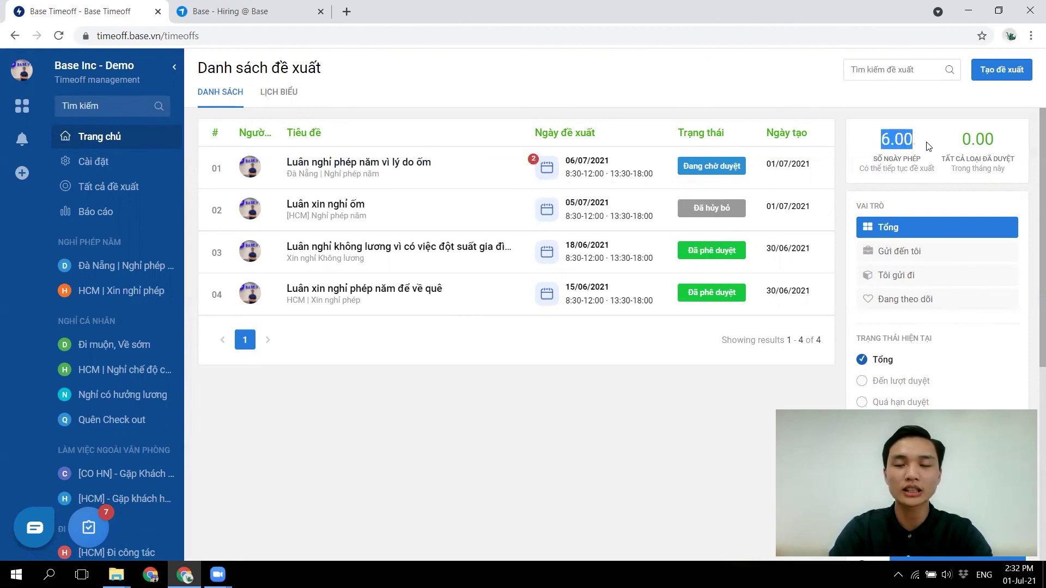
pyautogui.click(927, 146)
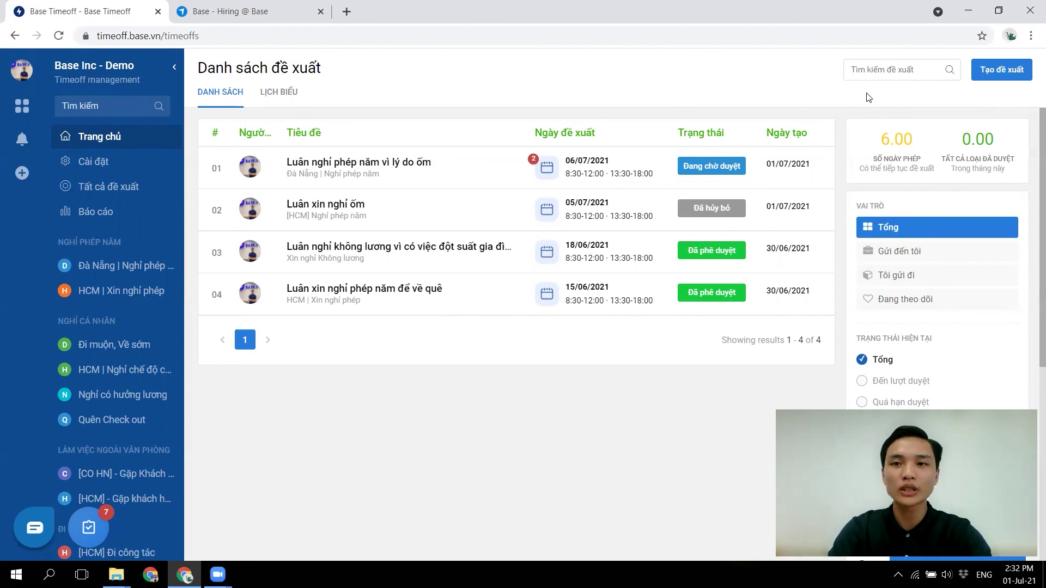